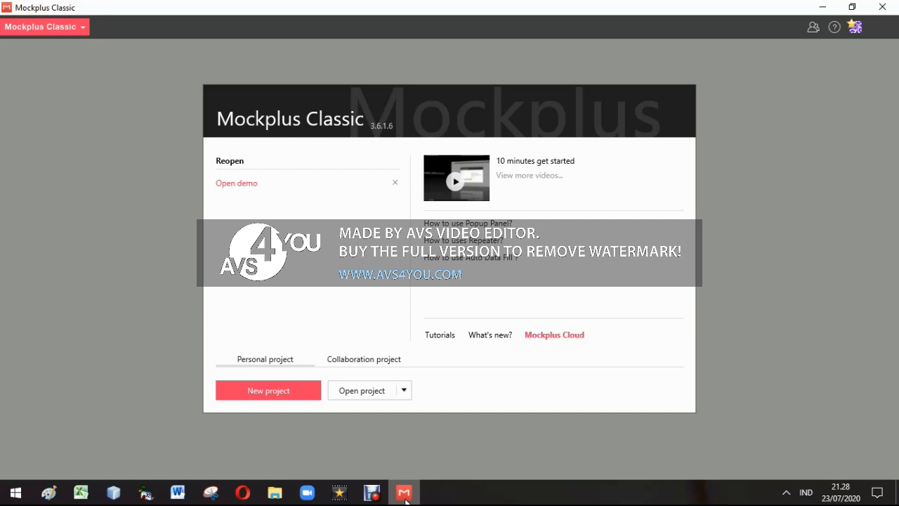
Create a new mobile phone project with the Android 360 x 640 page size and rename its Home page to Tampilan Login
click(253, 400)
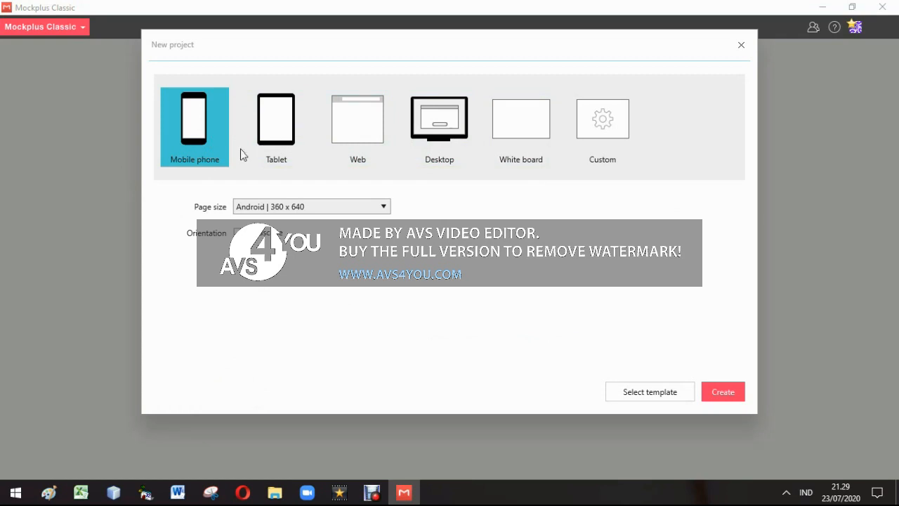
click(724, 394)
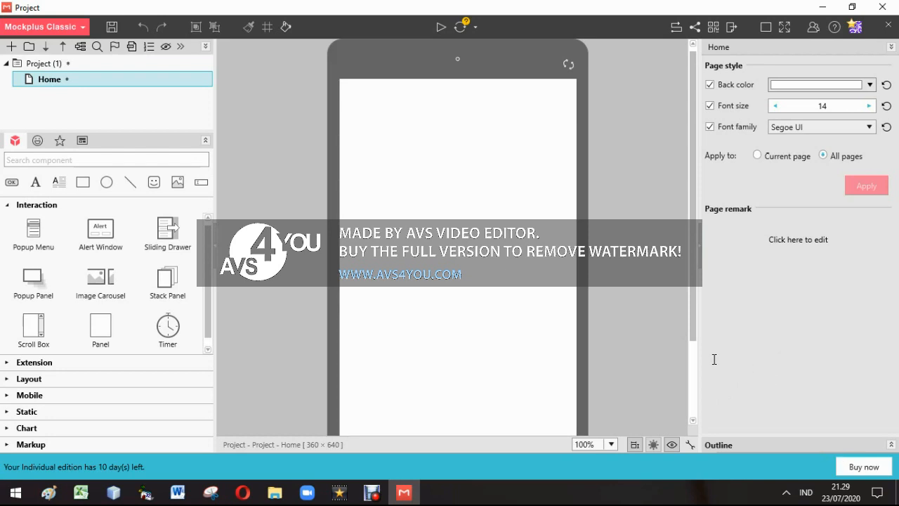
click(612, 444)
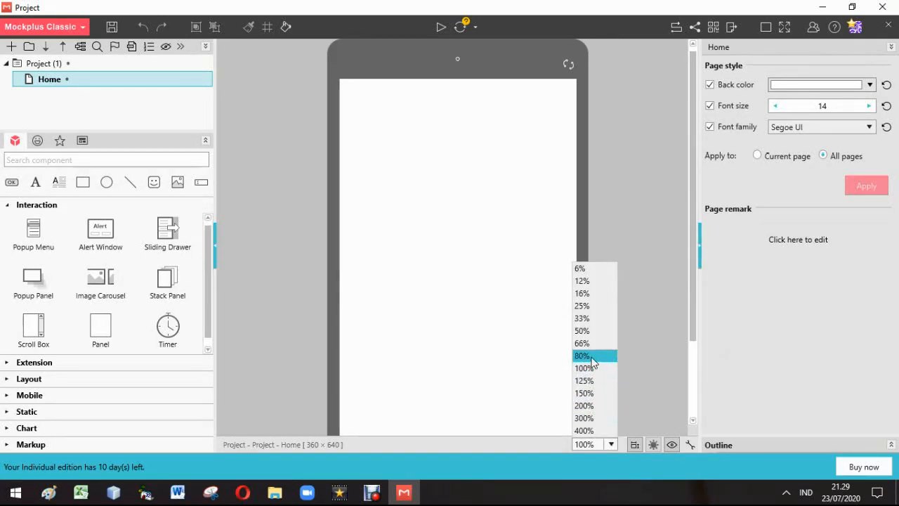
click(591, 358)
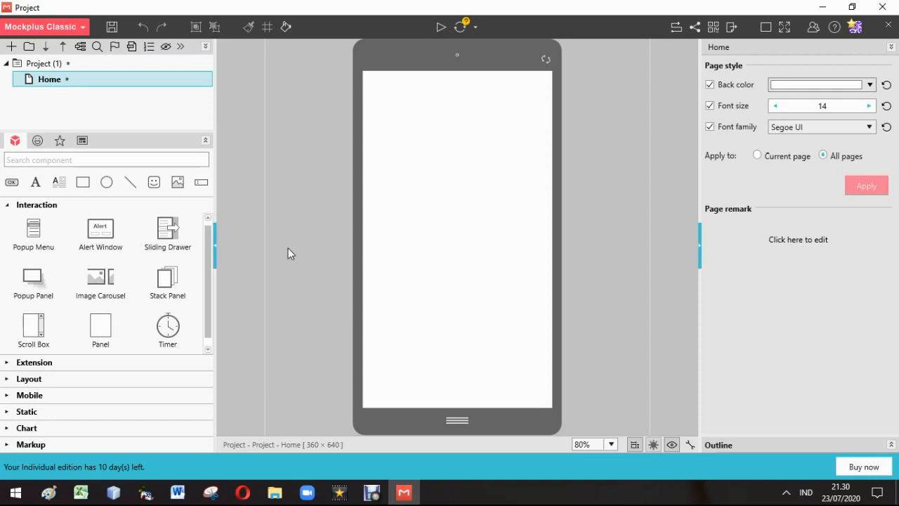
mouse_move(119, 81)
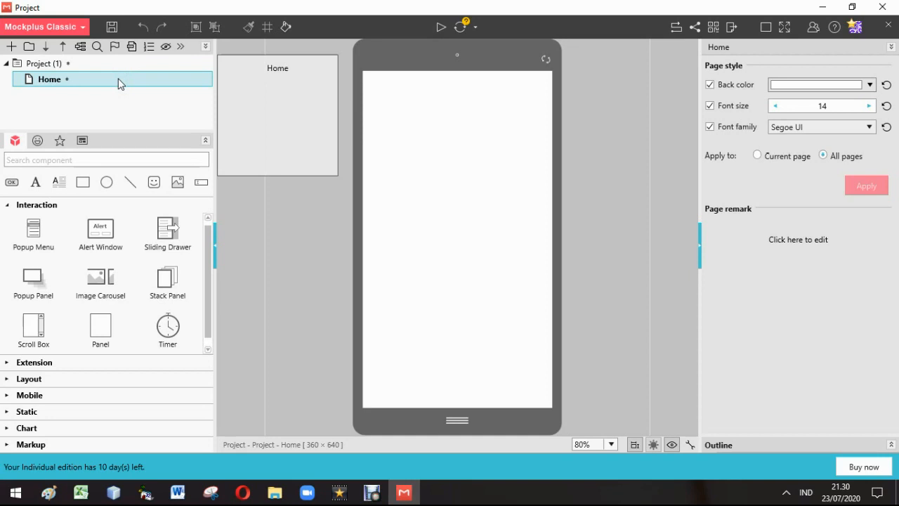
right_click(118, 83)
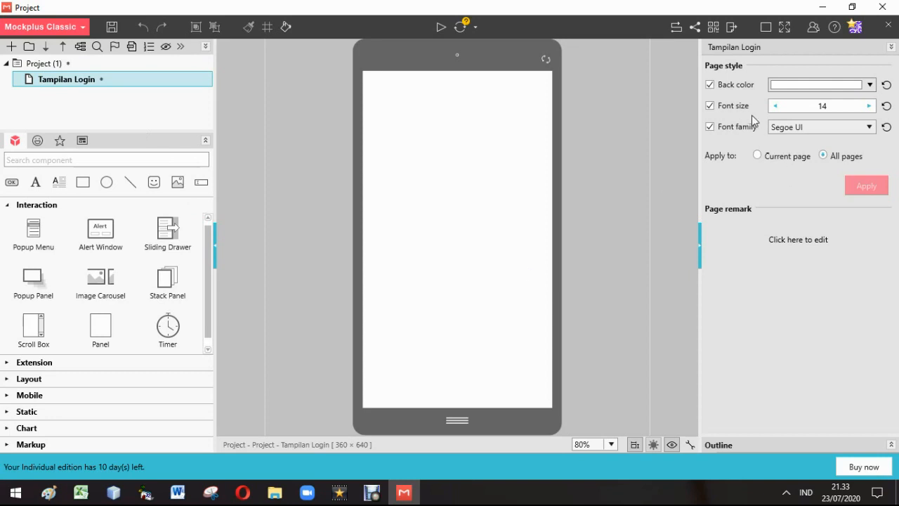
Set the page's back color to green 00FF99 and apply it to all pages
click(872, 90)
click(786, 152)
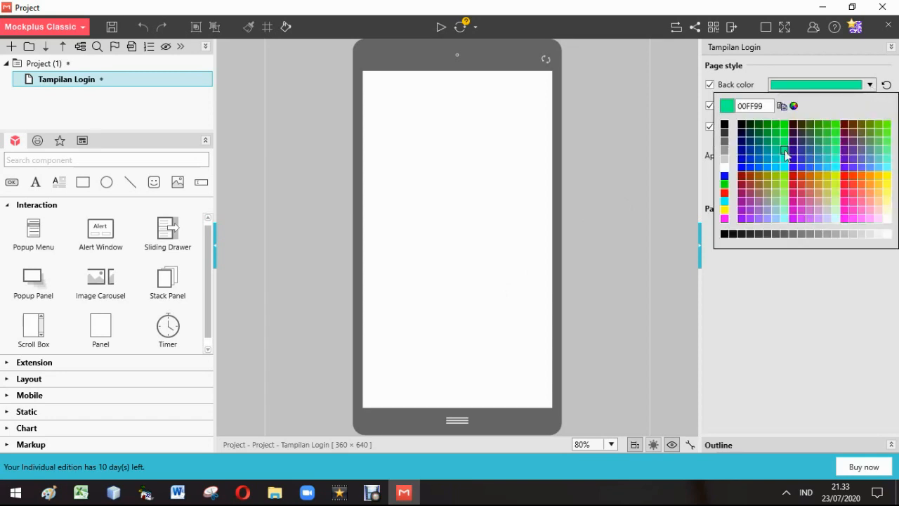
click(811, 270)
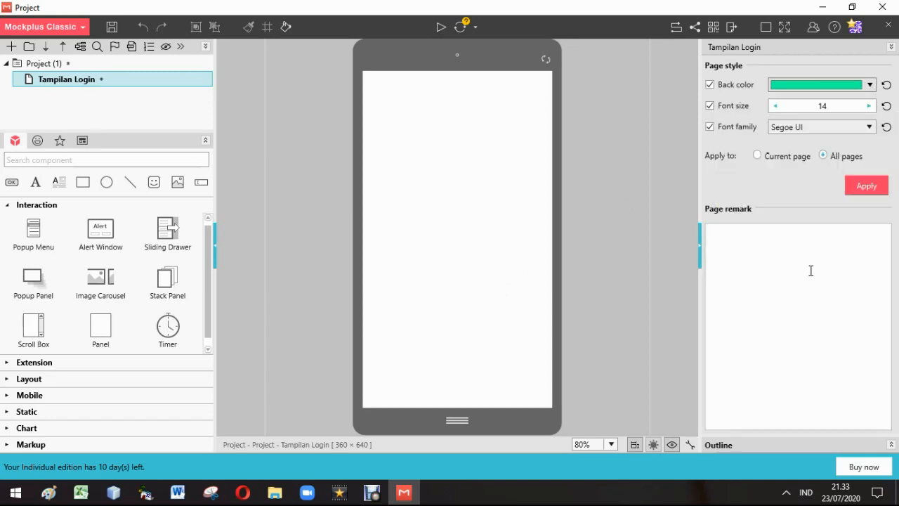
click(866, 186)
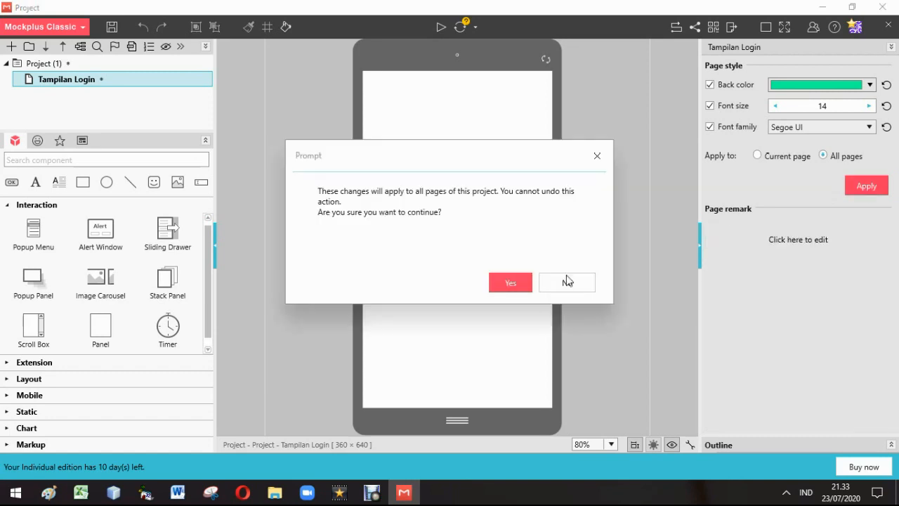
click(511, 289)
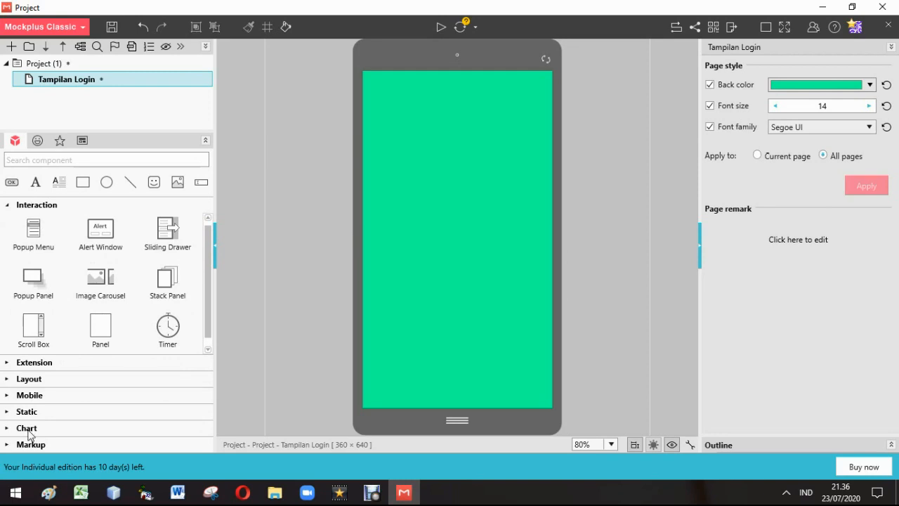
Add an Android Status Bar along the page's upper edge and a Navigation Bar along its lower edge
click(28, 395)
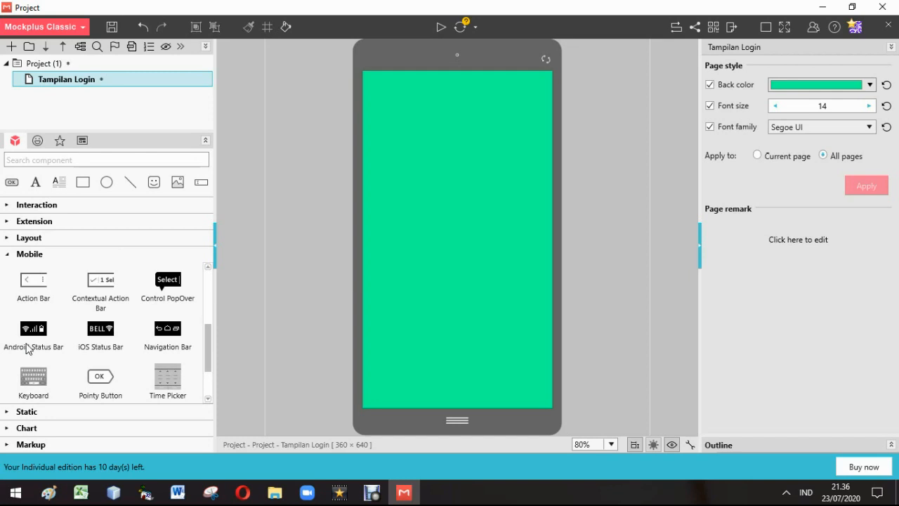
drag(28, 349, 438, 65)
click(166, 338)
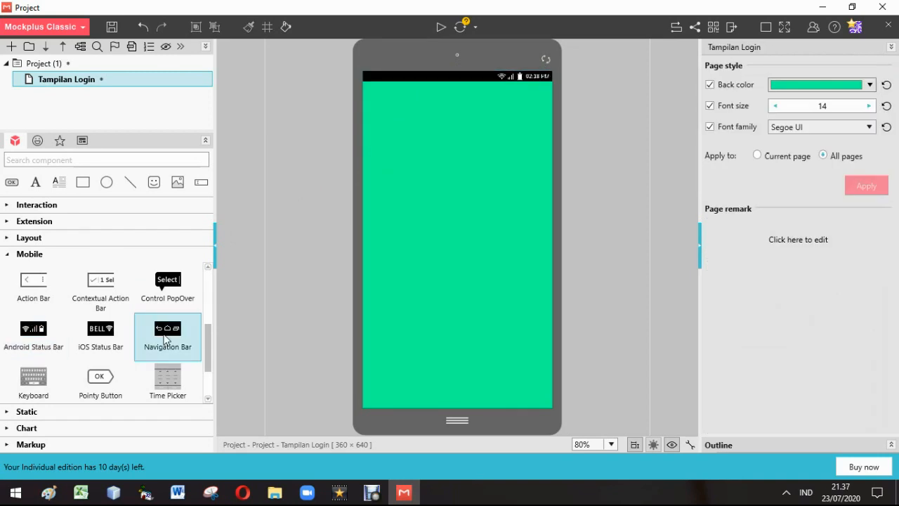
drag(164, 339, 444, 388)
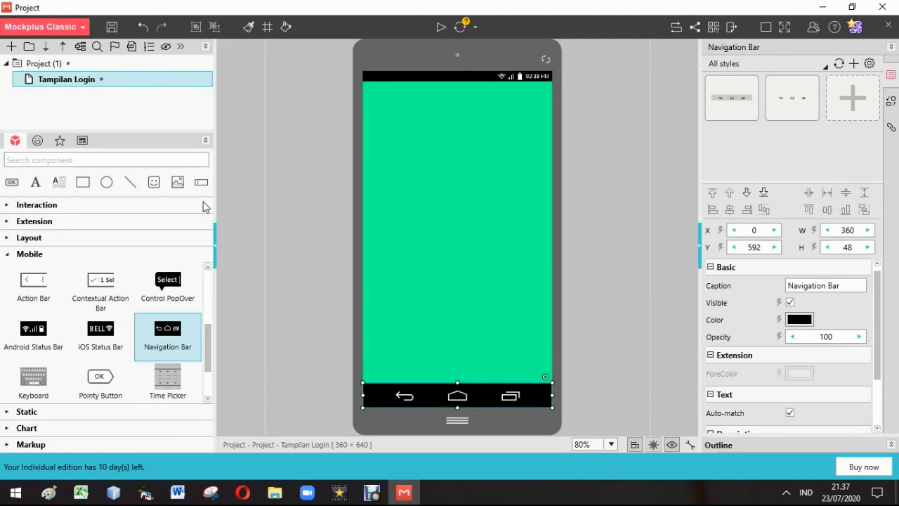
Add an Avatar to the upper middle of the page at about X 112, Y 143, using the round grey style
click(43, 225)
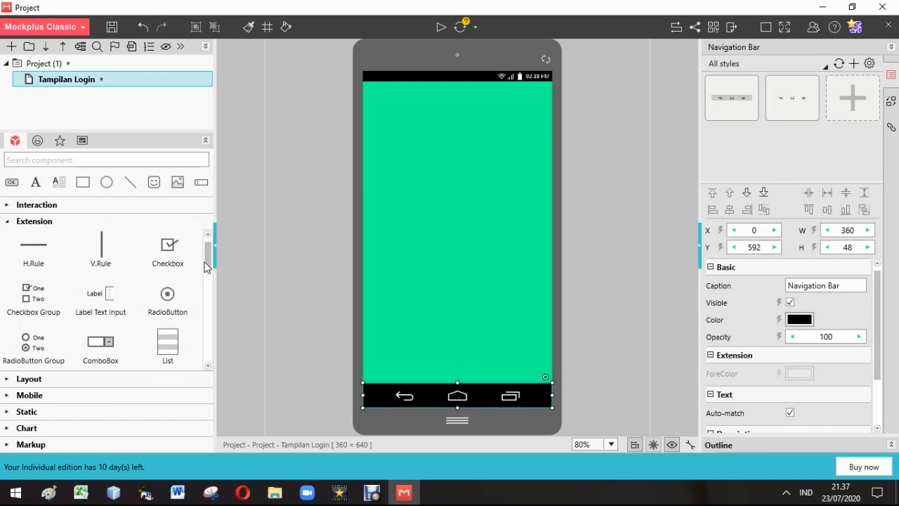
scroll(103, 350, down, 5)
drag(103, 349, 446, 179)
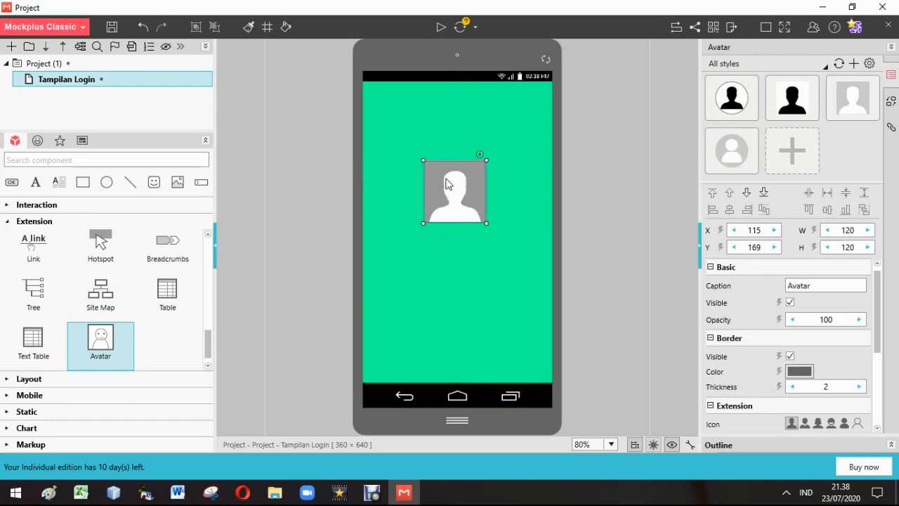
click(731, 155)
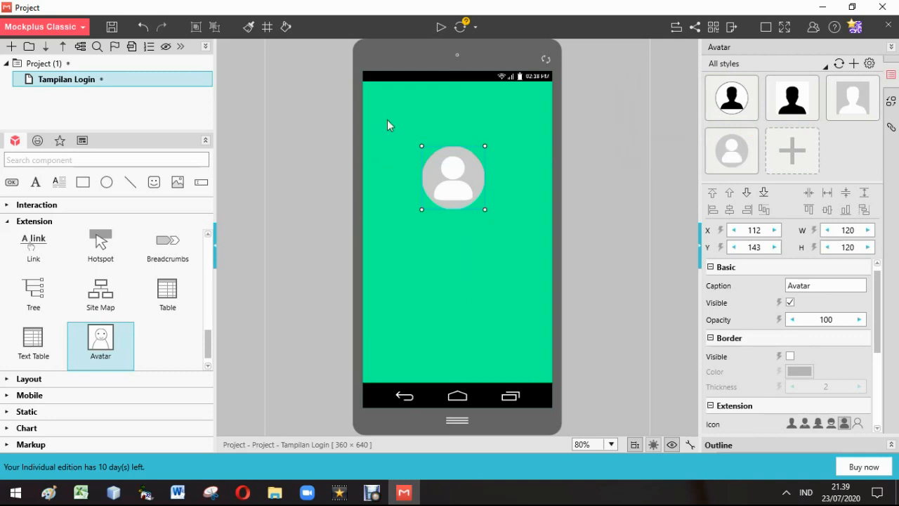
Add an Image Carousel of 340 x 100 between the status bar and the avatar, and import the picture of stacked books
click(36, 205)
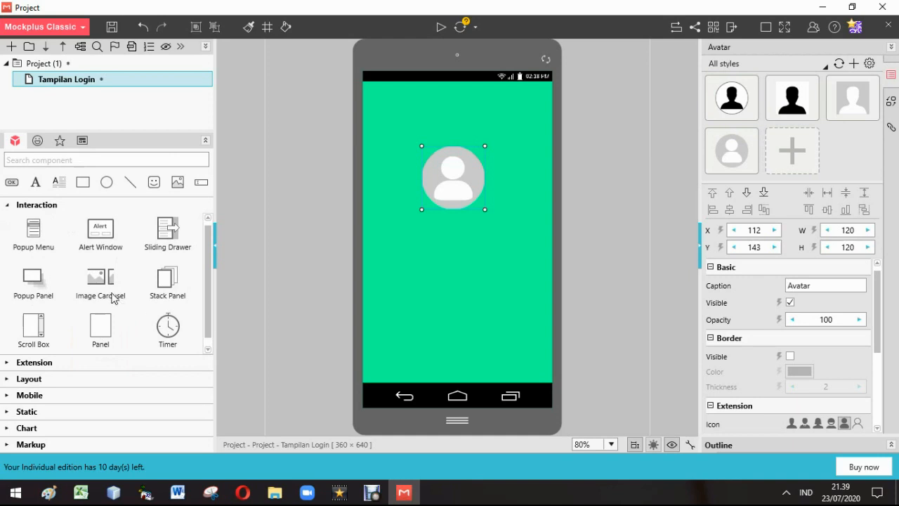
drag(112, 298, 496, 111)
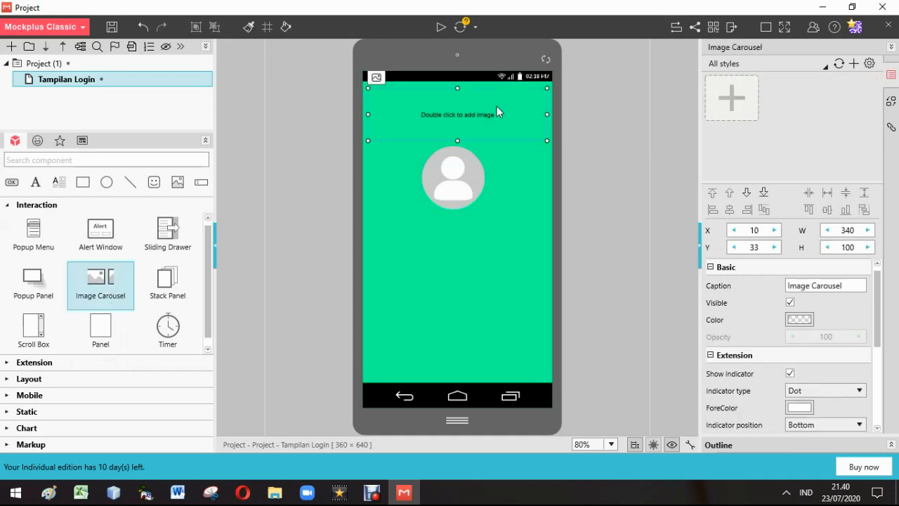
double_click(497, 107)
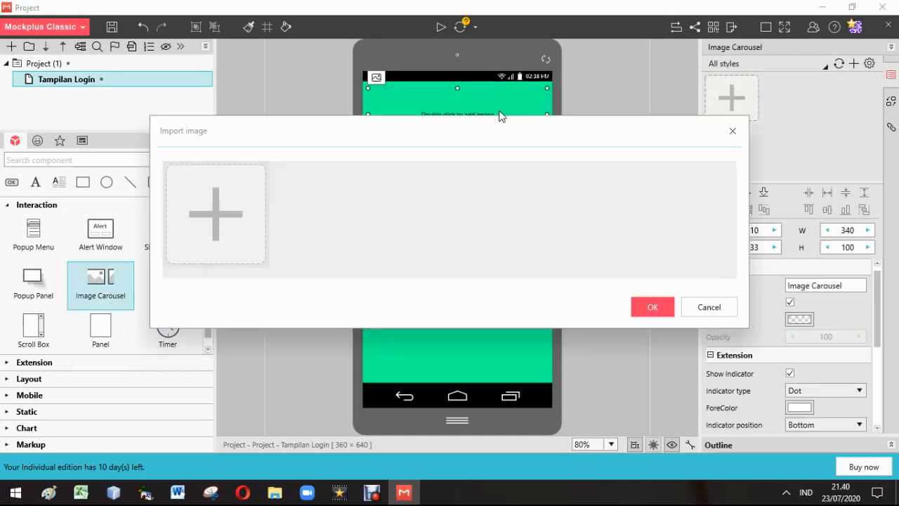
click(226, 230)
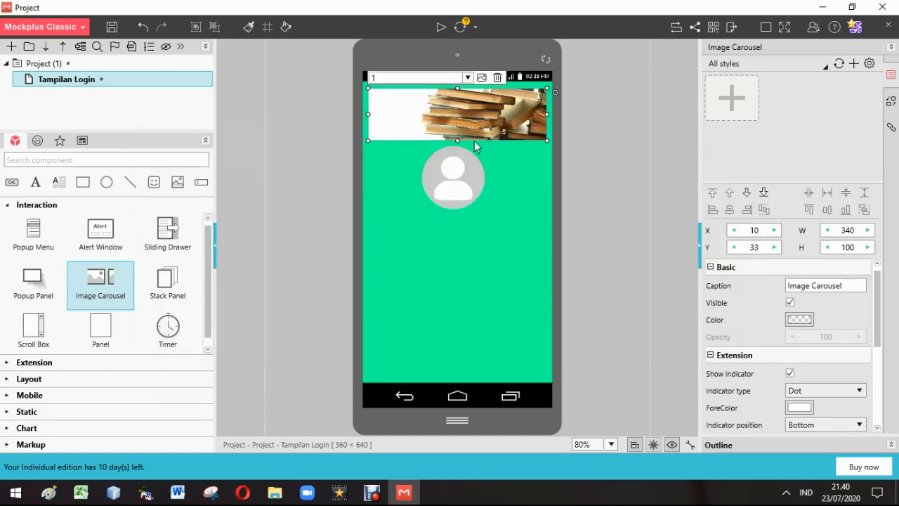
Search the icons for an avatar and place the person icon below the avatar near the page's left edge, about 53 x 53
click(38, 141)
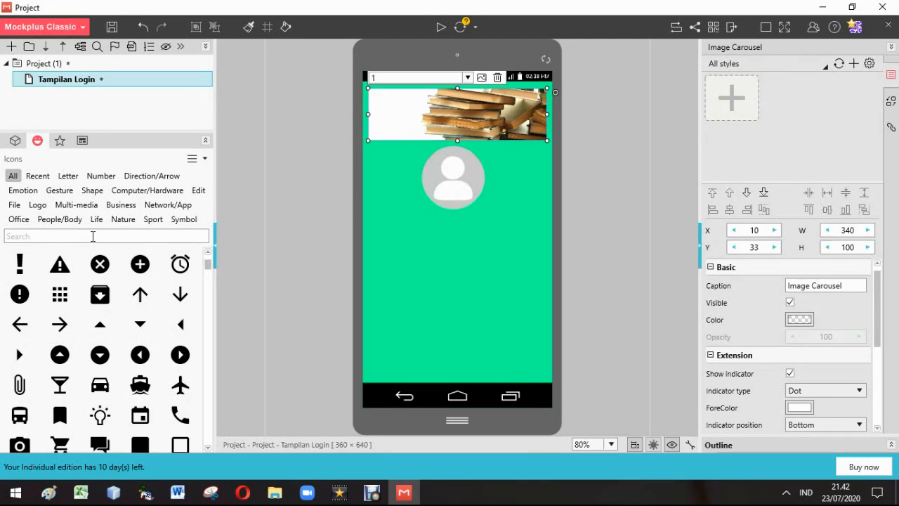
click(93, 236)
text(avata)
key(Return)
drag(382, 90, 400, 260)
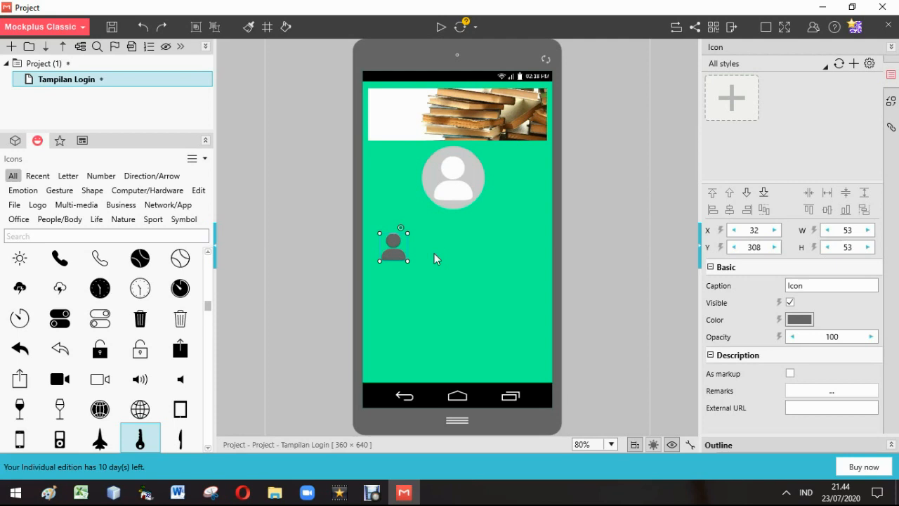
click(434, 255)
Search the icons for key and place the "key,security,password" icon directly below the person icon
click(130, 234)
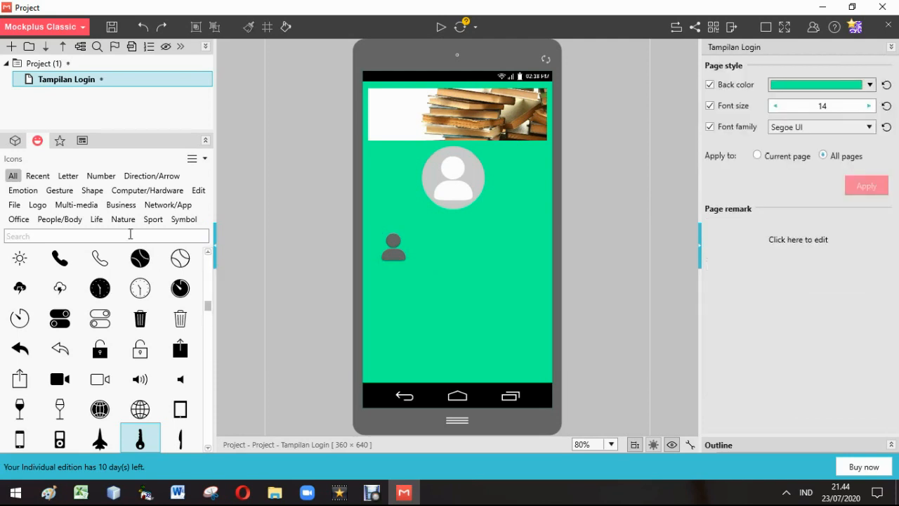
text(key)
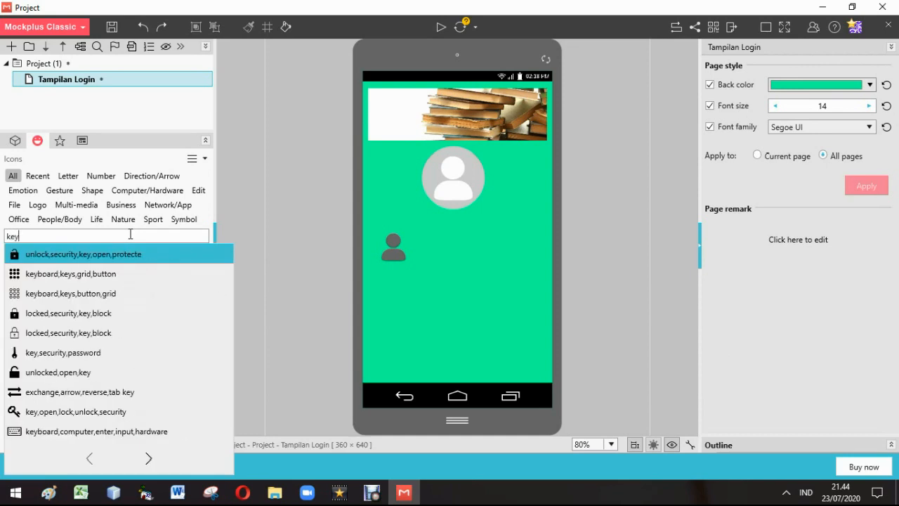
click(76, 352)
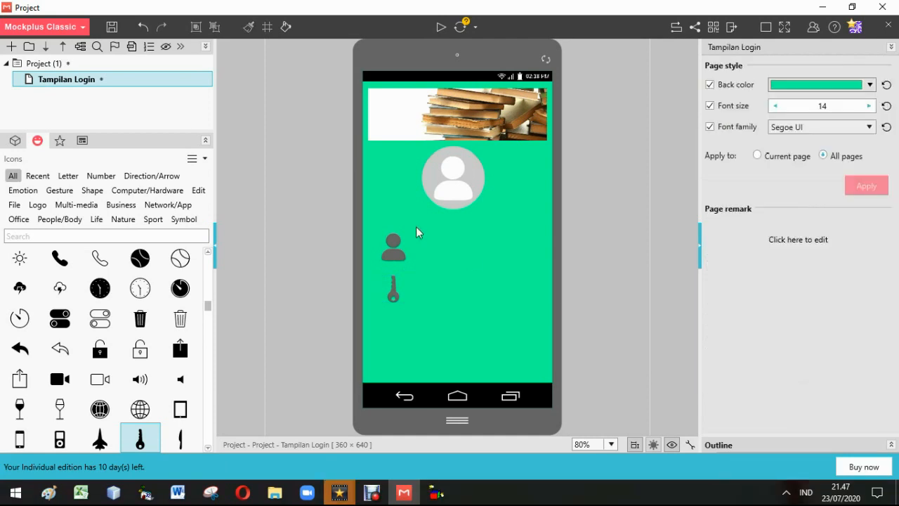
Add two Text Input fields, one beside the person icon at about X 117, Y 314, and one beside the key icon
click(14, 142)
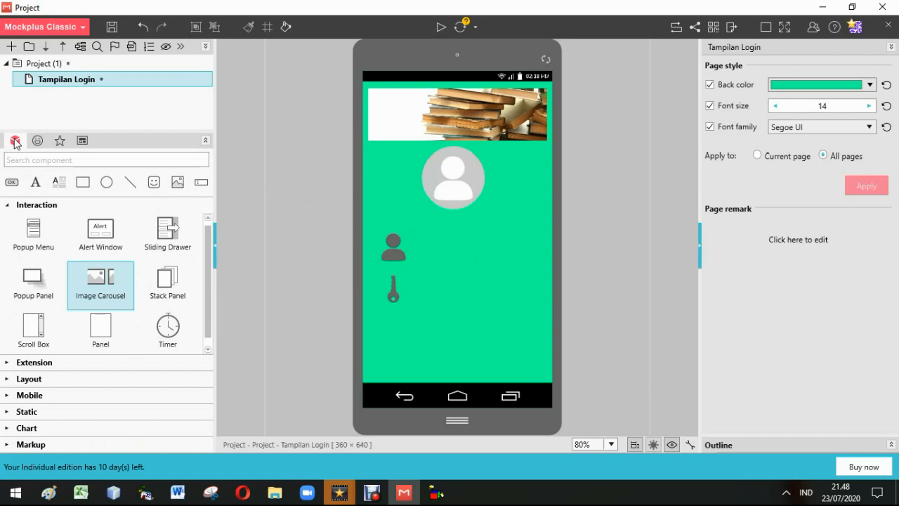
click(201, 184)
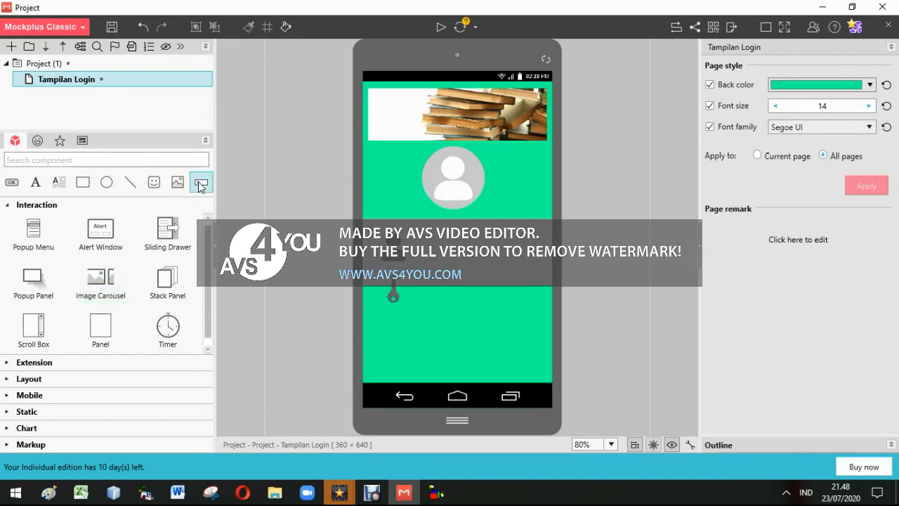
drag(200, 186, 420, 238)
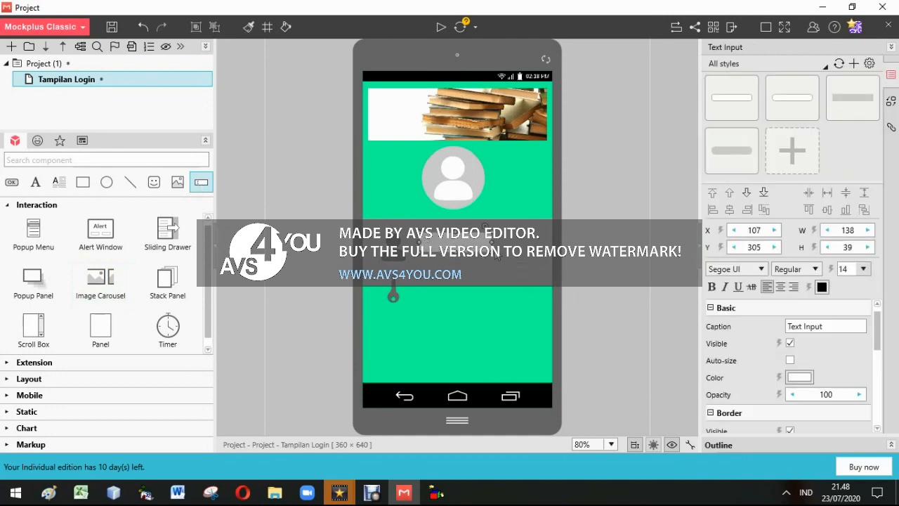
drag(477, 255, 485, 262)
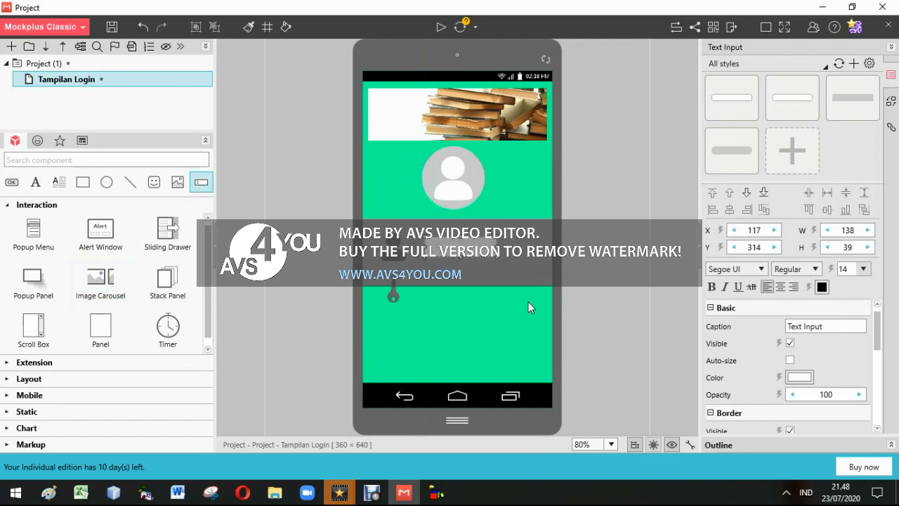
click(451, 295)
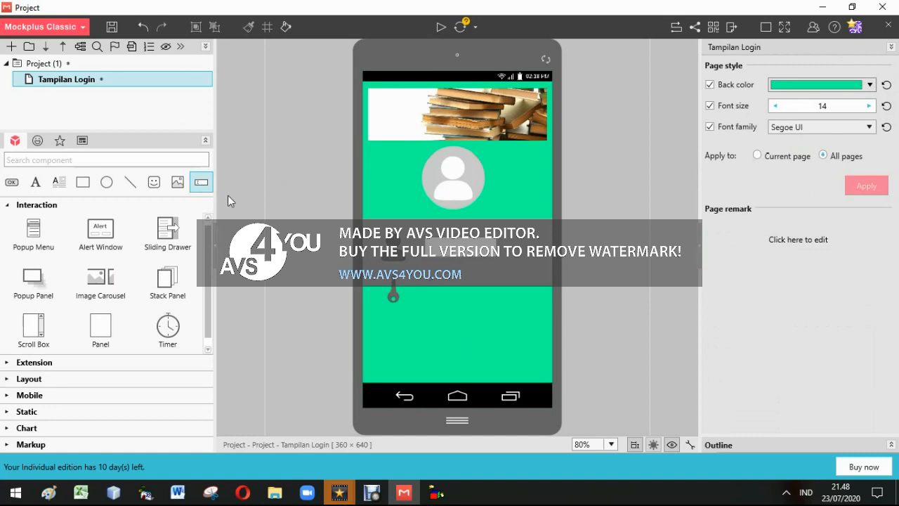
drag(202, 188, 430, 282)
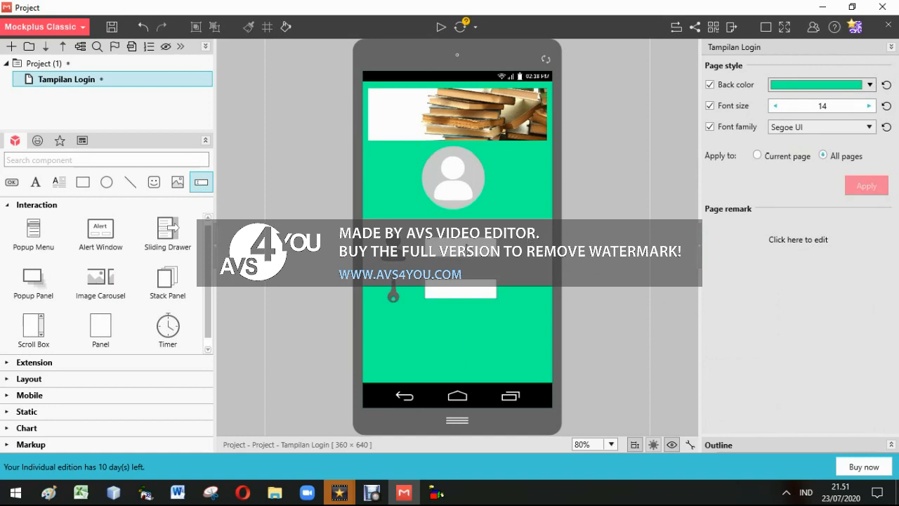
Set the text of the input field beside the person icon to ID Mahasiswa
click(466, 247)
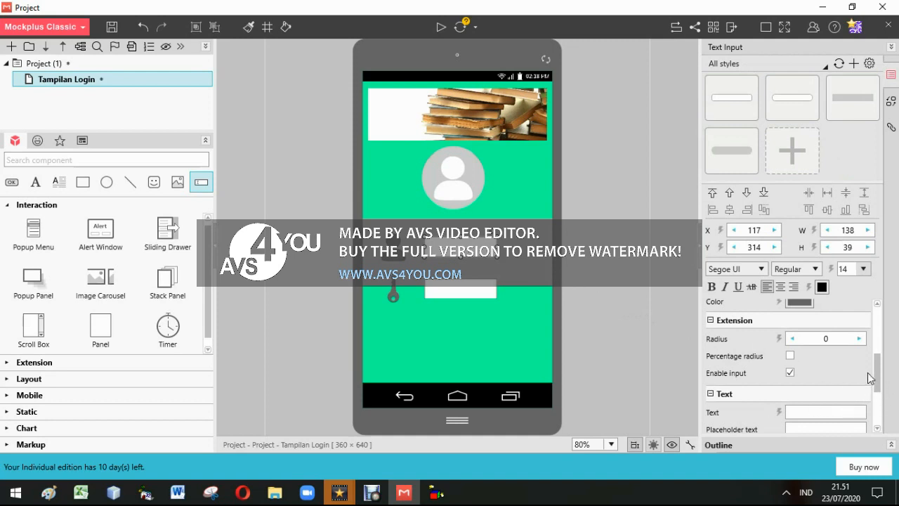
drag(875, 380, 879, 400)
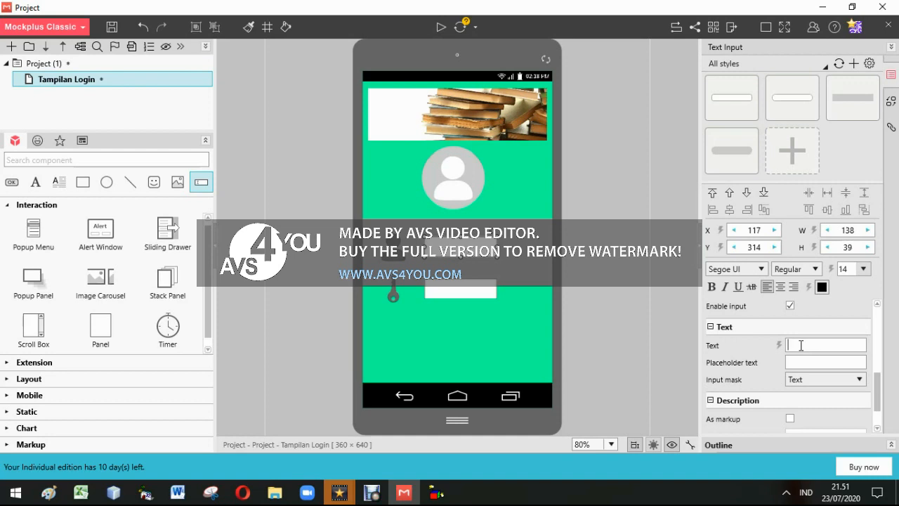
text(ID Mahasiswa)
Make the ID Mahasiswa text bold and centred, and set its black text colour to 35 opacity
click(711, 287)
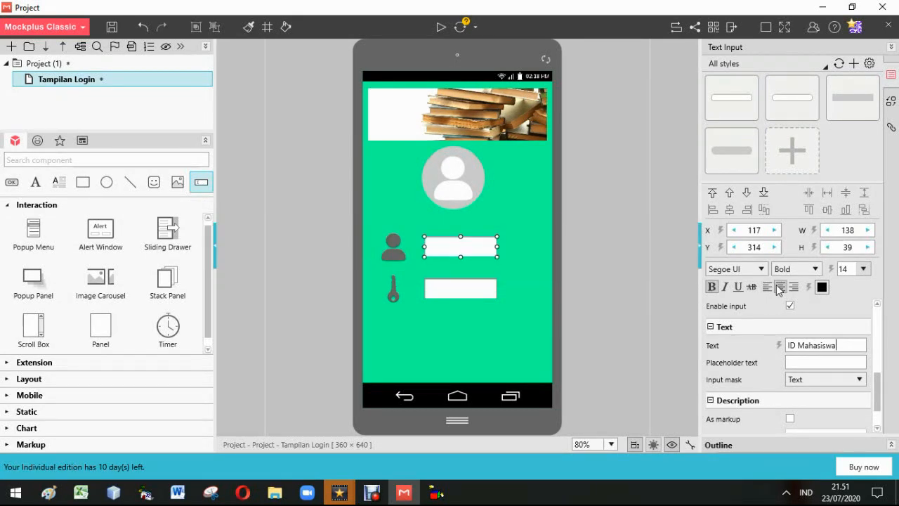
click(822, 288)
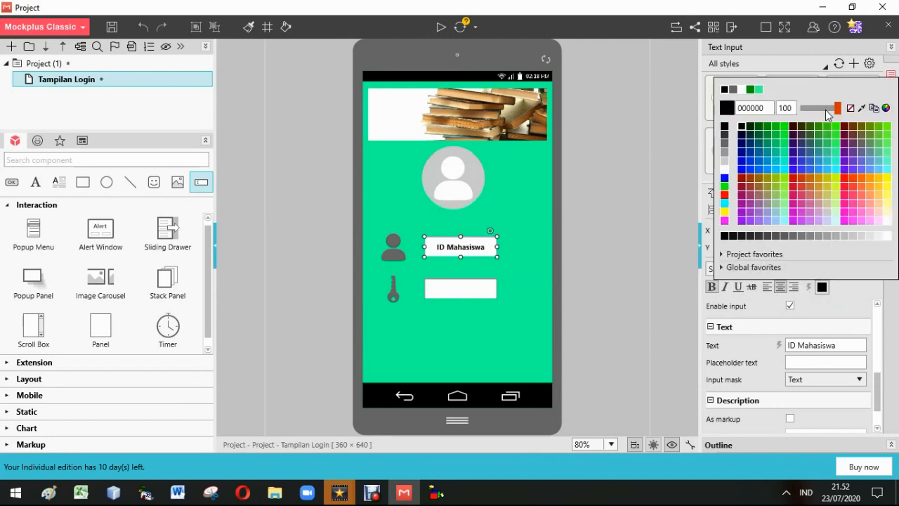
drag(839, 110, 819, 114)
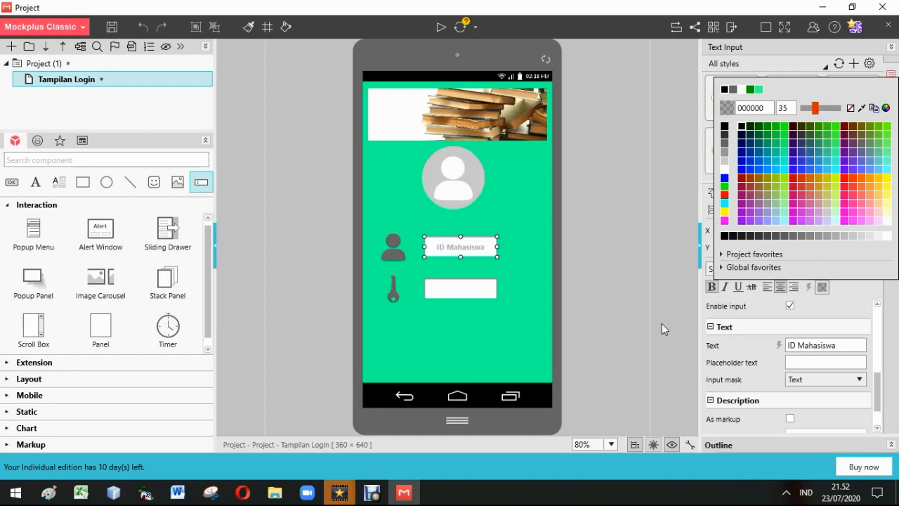
Set the text of the input field beside the key icon to Password
click(454, 291)
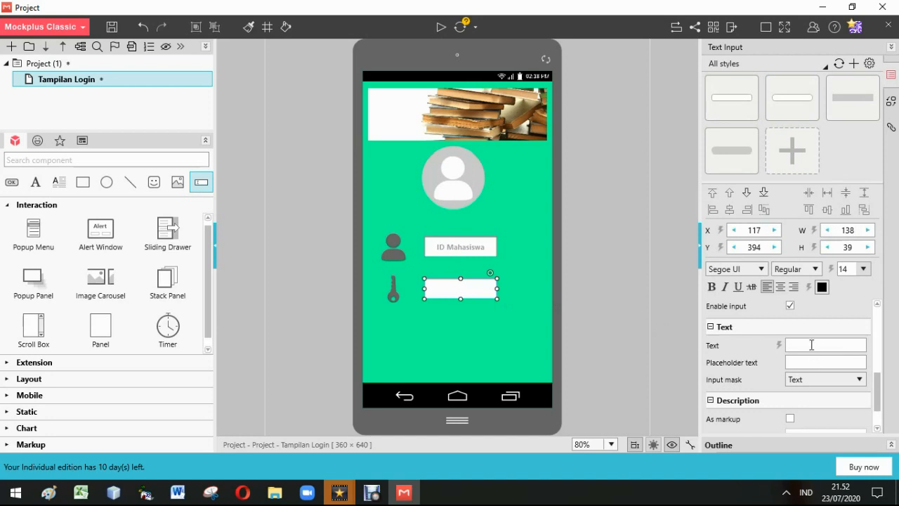
text(assword)
Make the Password field's text bold and centred, and set its black text colour to 35 opacity
click(710, 288)
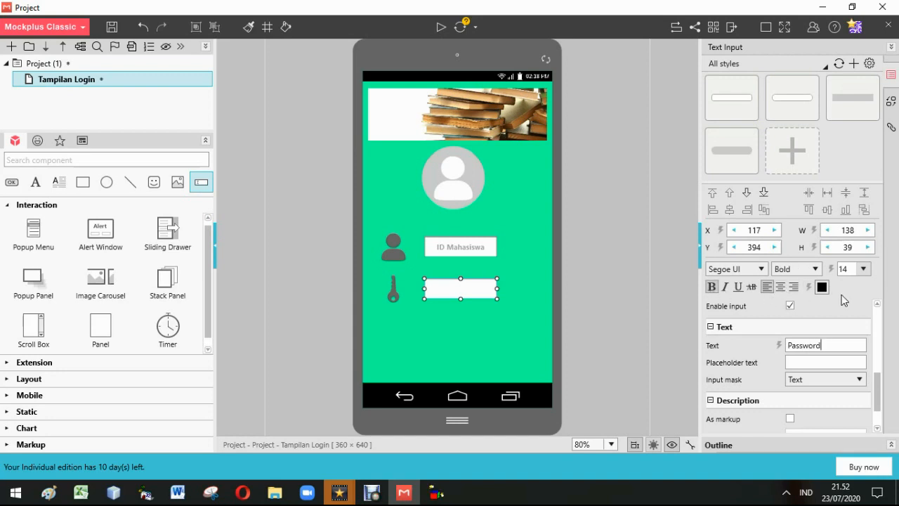
click(780, 286)
click(821, 287)
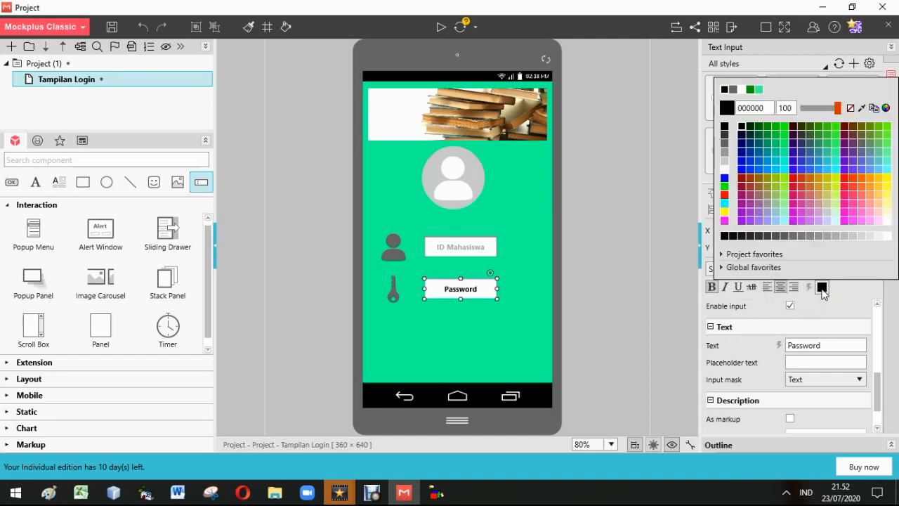
click(818, 109)
drag(819, 109, 817, 109)
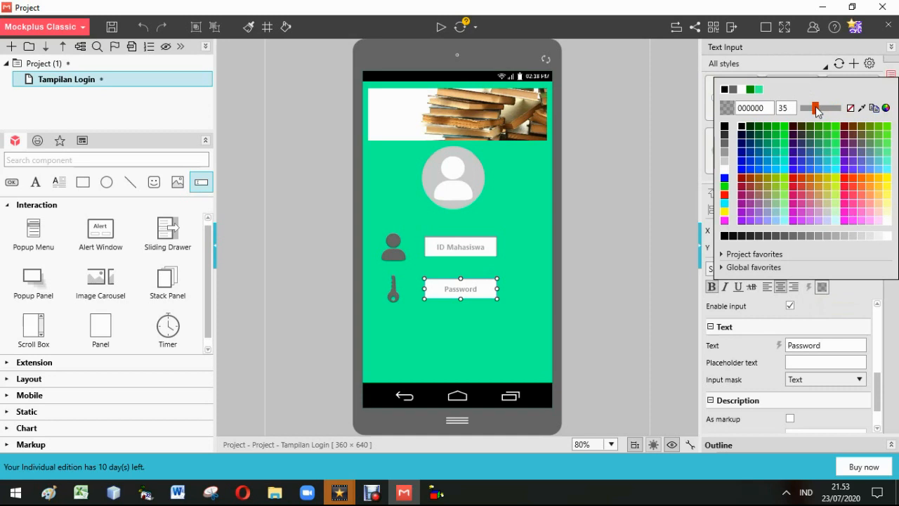
click(518, 322)
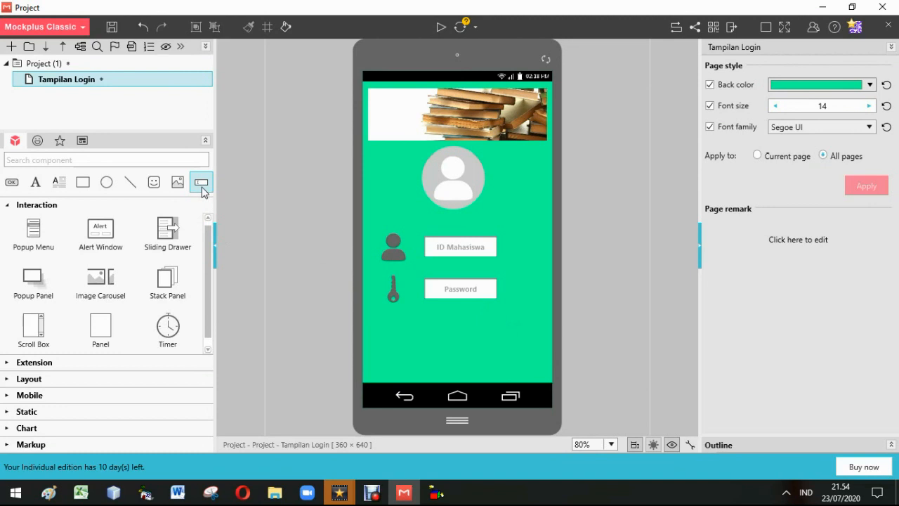
Add two stacked Text Input fields about 293 wide below the Password field and apply the rounded grey style to both
drag(203, 191, 405, 312)
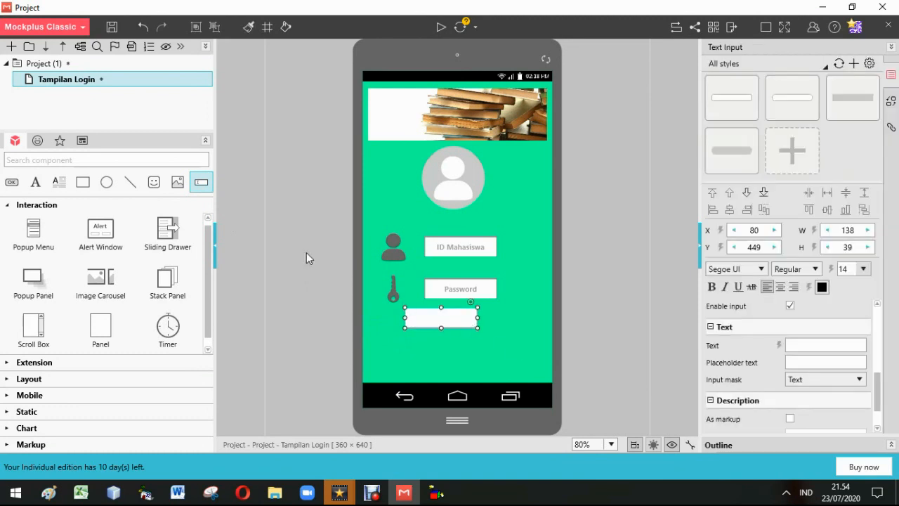
drag(204, 188, 415, 324)
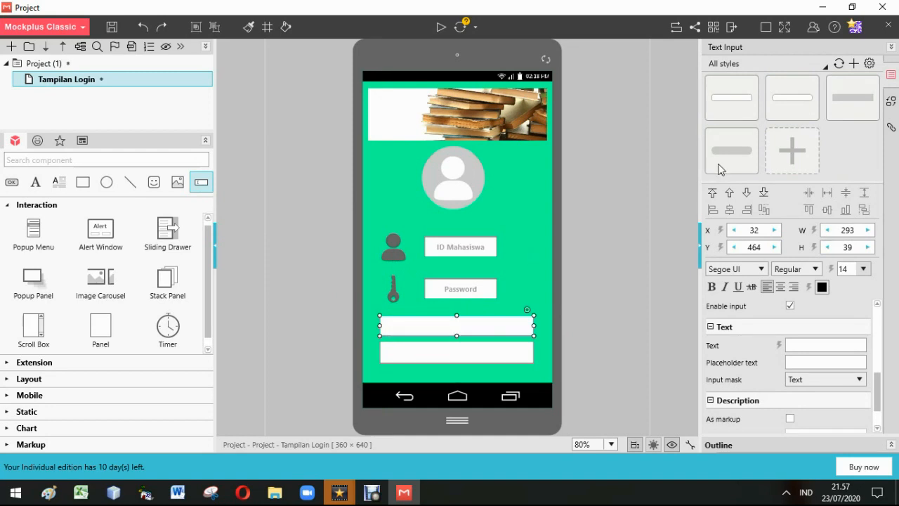
mouse_move(732, 160)
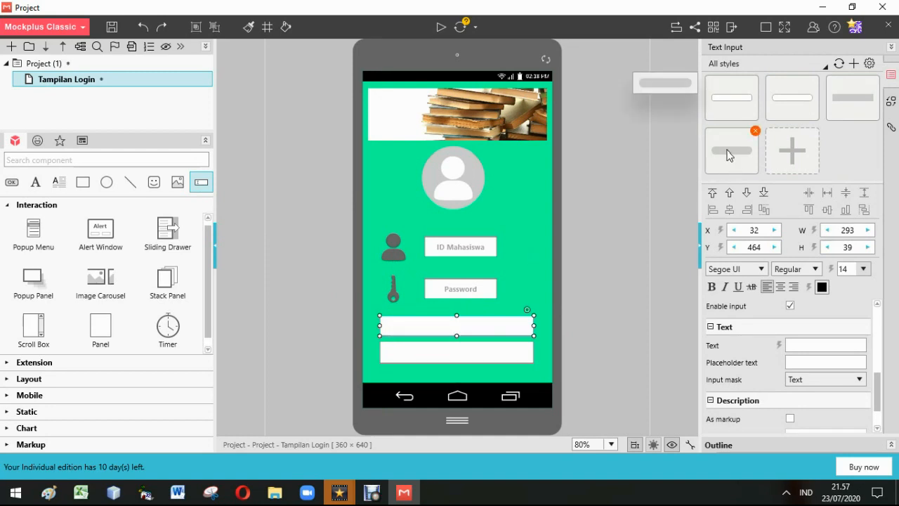
click(730, 155)
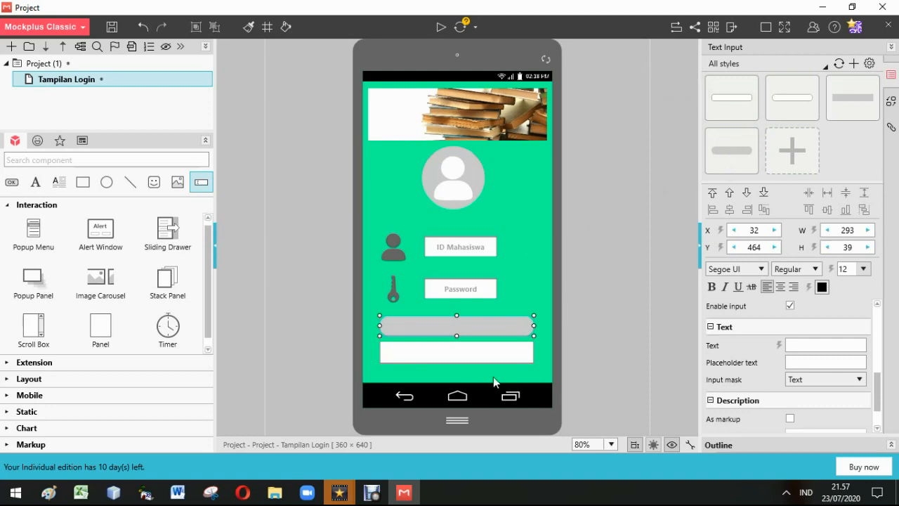
click(471, 352)
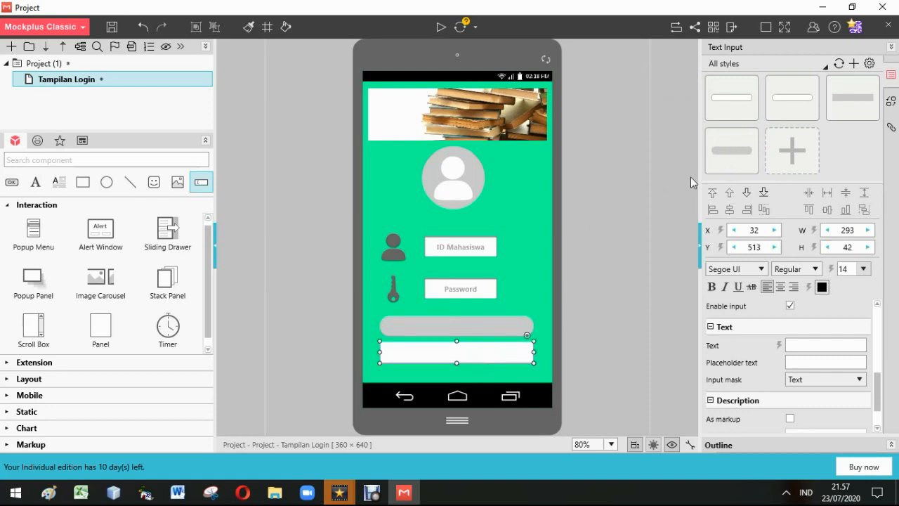
click(739, 158)
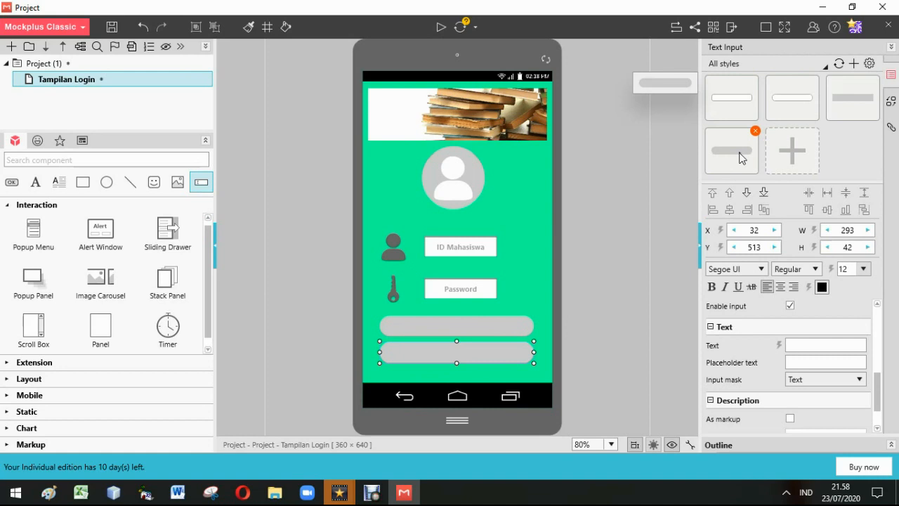
click(522, 267)
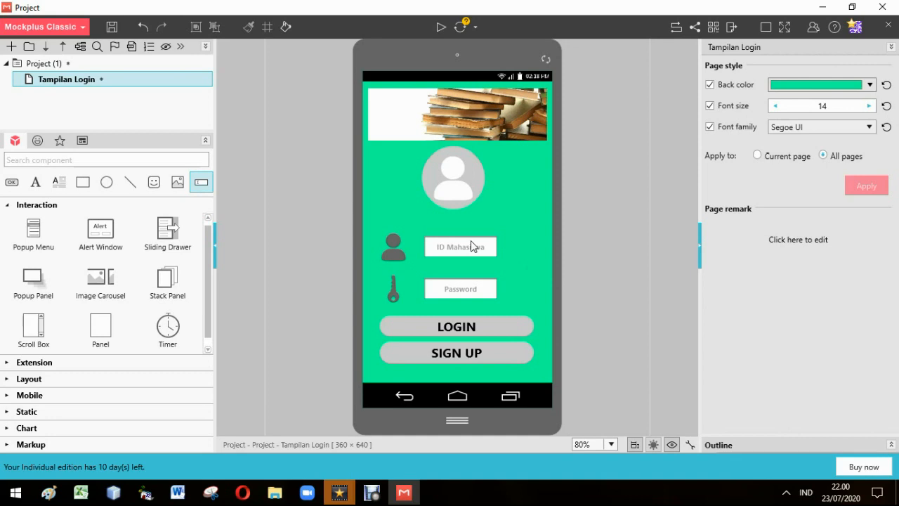
Add a Label just below the SIGN UP field and set its text to an underlined Lupa Password
click(35, 183)
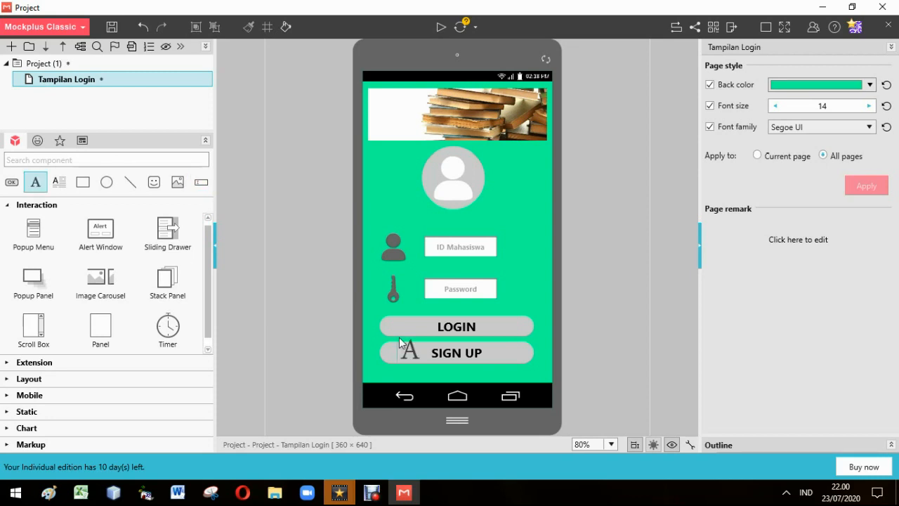
click(422, 359)
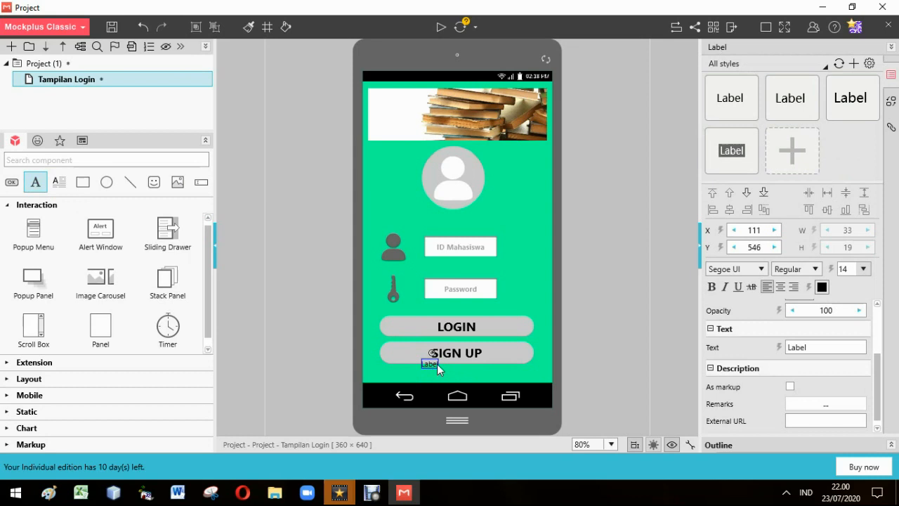
drag(436, 365, 435, 375)
click(820, 347)
key(BackSpace)
key(BackSpace)
key(BackSpace)
key(BackSpace)
key(BackSpace)
text(Lupa Password)
key(Return)
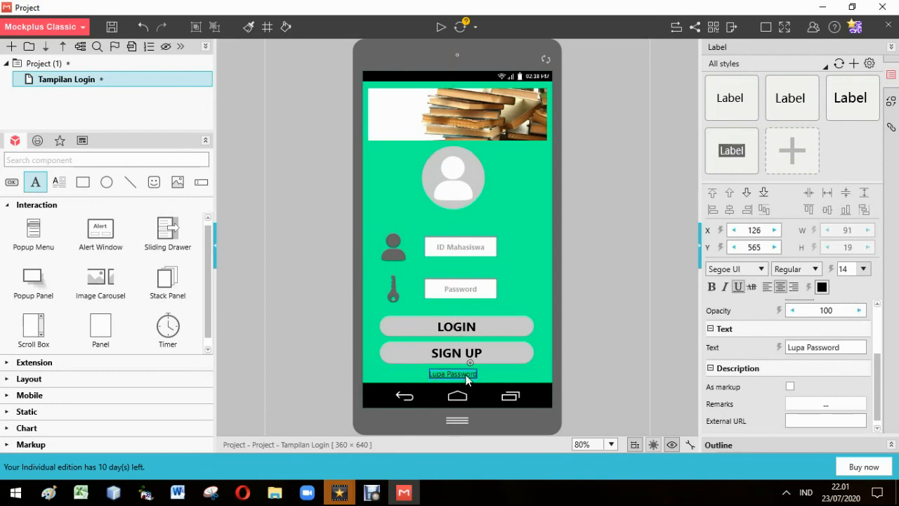
click(523, 299)
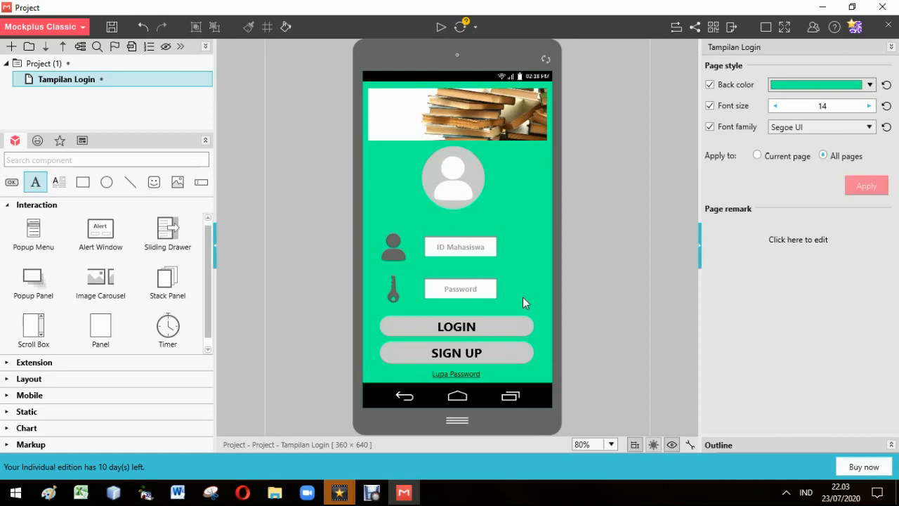
Add a new page to the project and name it Tampilan Home
key(r)
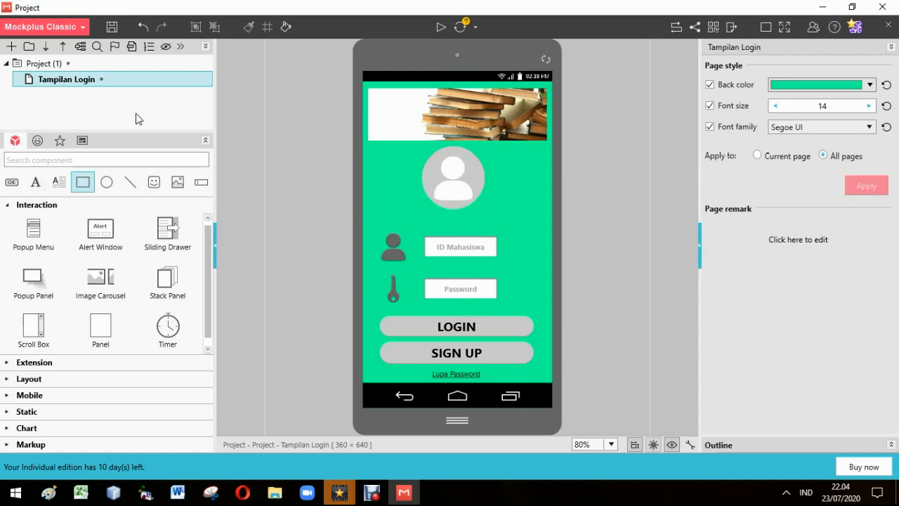
mouse_move(63, 80)
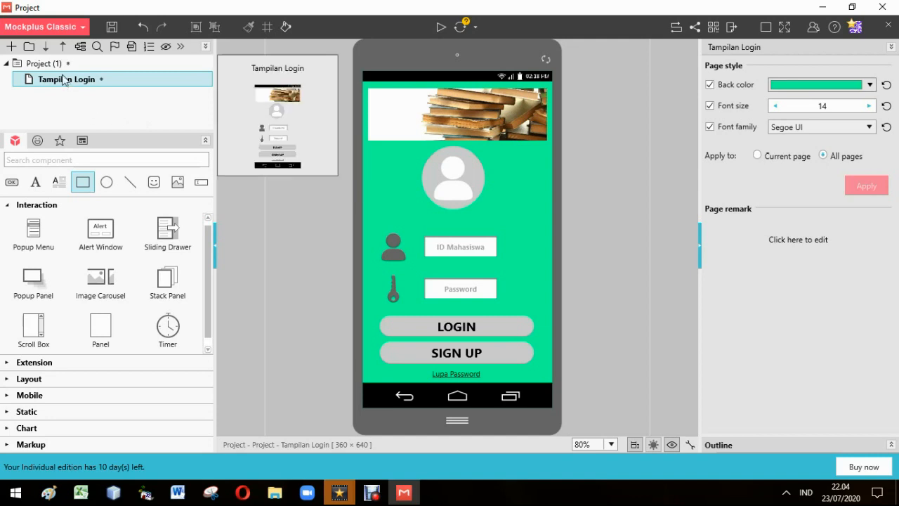
click(11, 46)
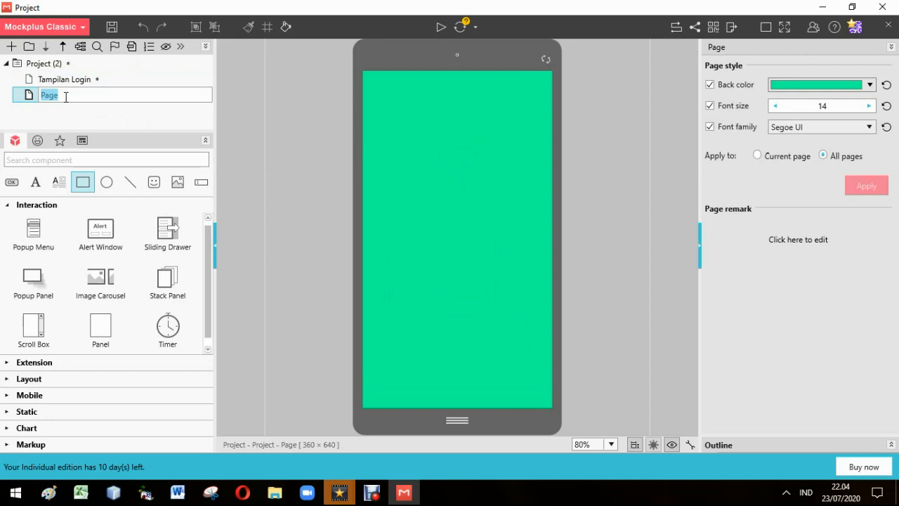
text(Tampilan Home)
key(Return)
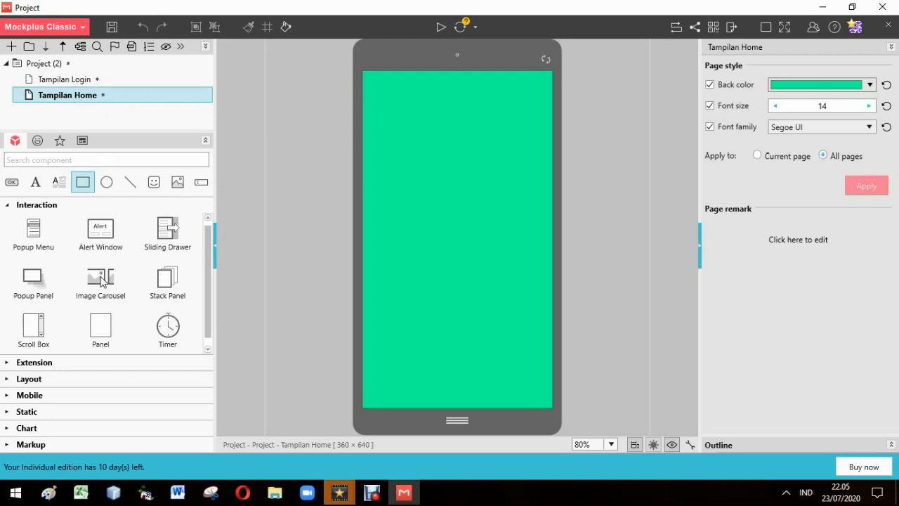
Place an Image Carousel near the top of the Tampilan Home page, about 280 x 90, and import 1.jpg into it
drag(102, 278, 463, 118)
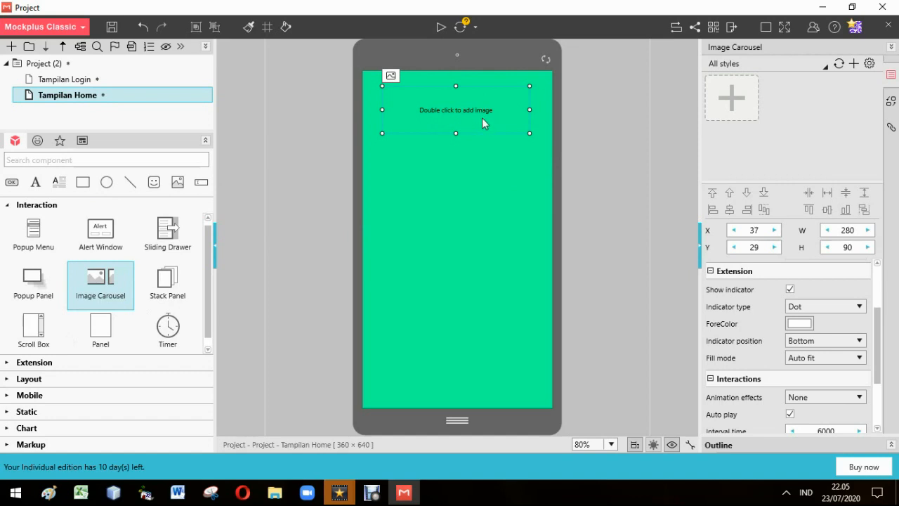
double_click(462, 116)
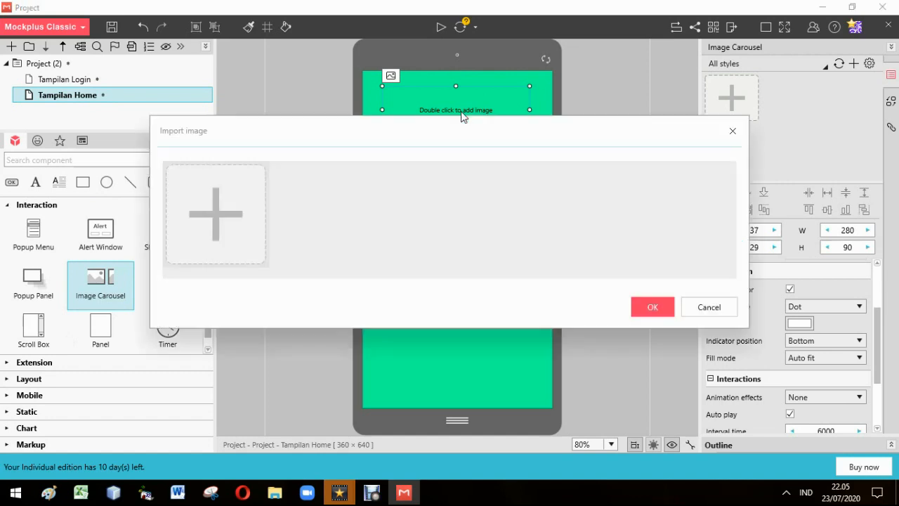
click(218, 210)
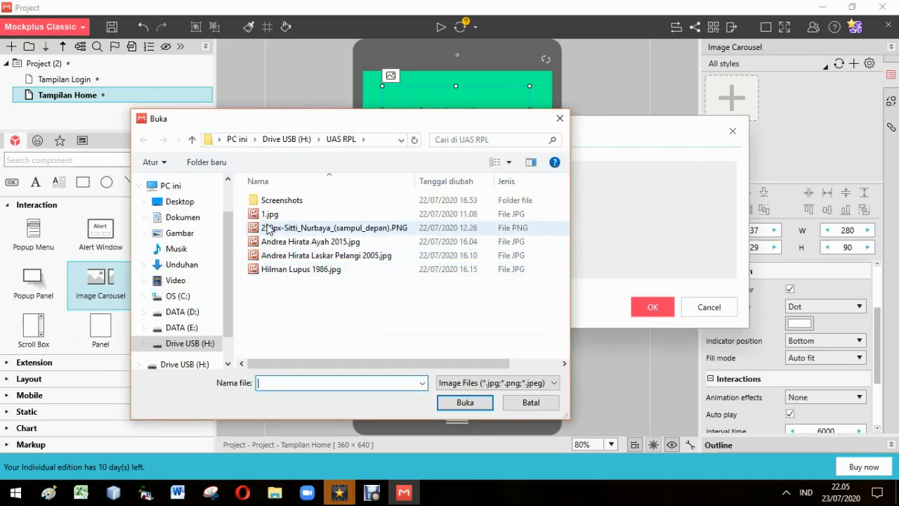
double_click(272, 212)
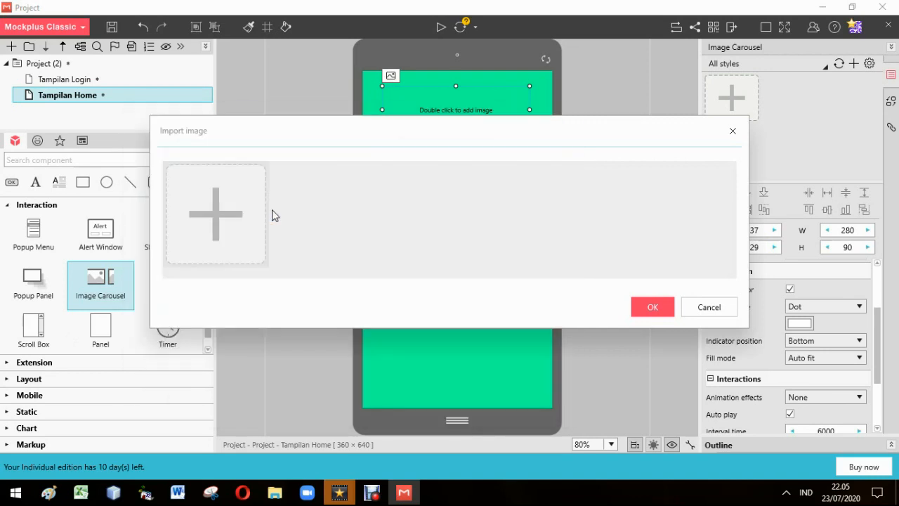
click(637, 306)
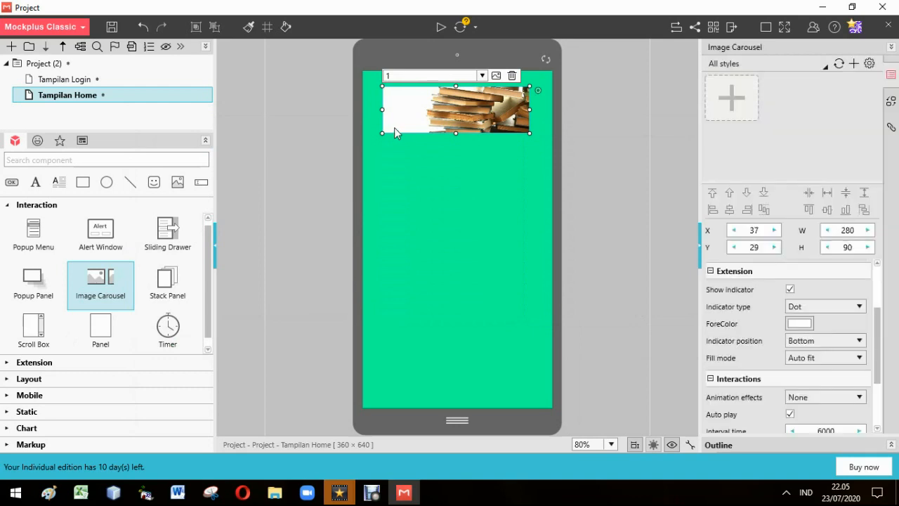
click(389, 148)
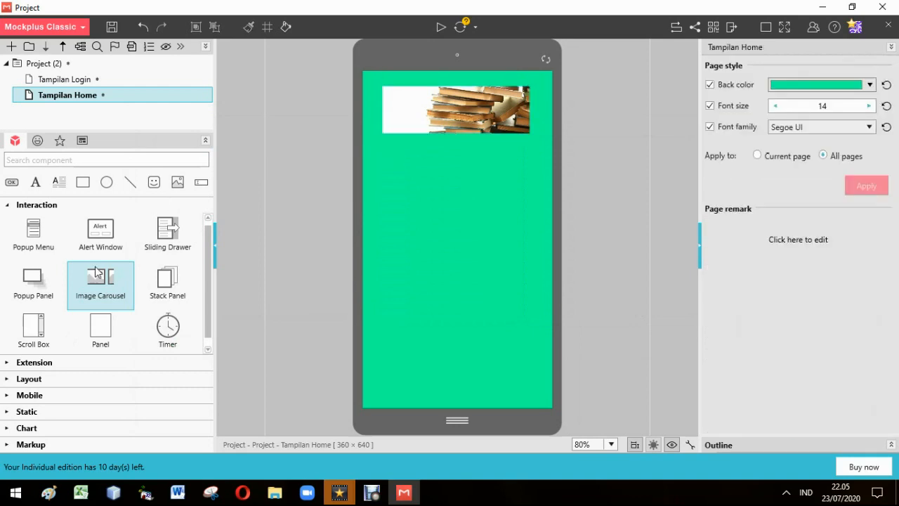
Add an Android Status Bar along the top of the page and a Navigation Bar along its bottom
click(9, 204)
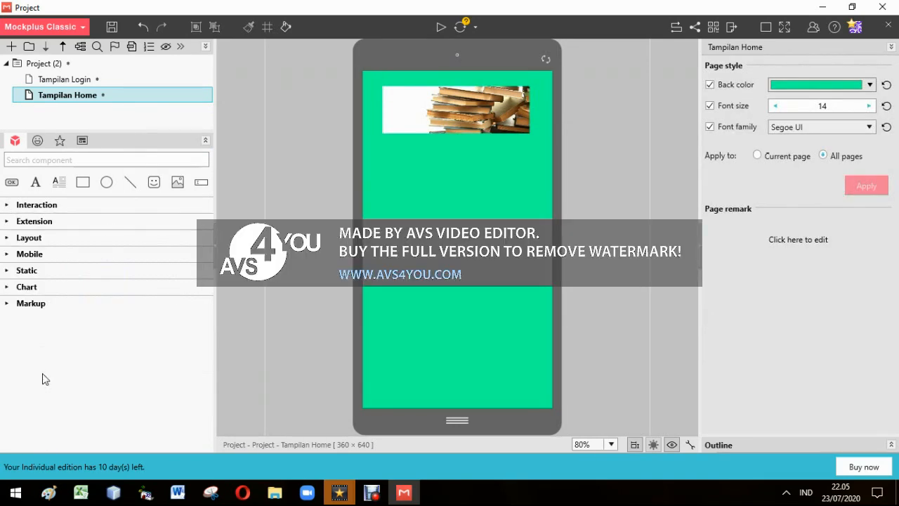
click(30, 256)
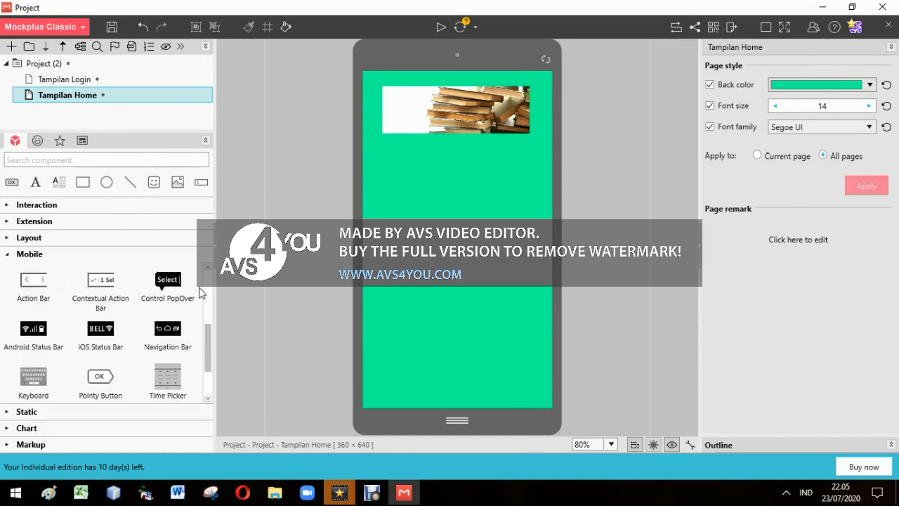
drag(28, 330, 379, 77)
drag(176, 344, 450, 366)
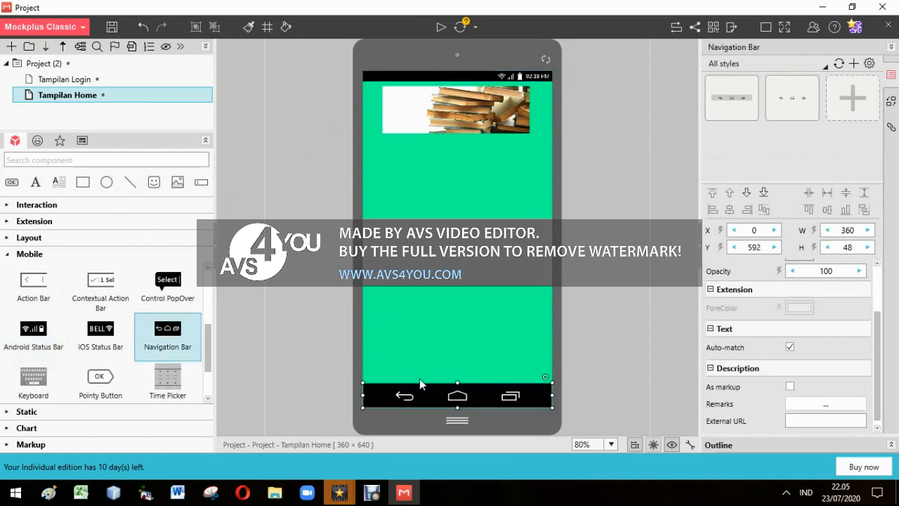
click(9, 256)
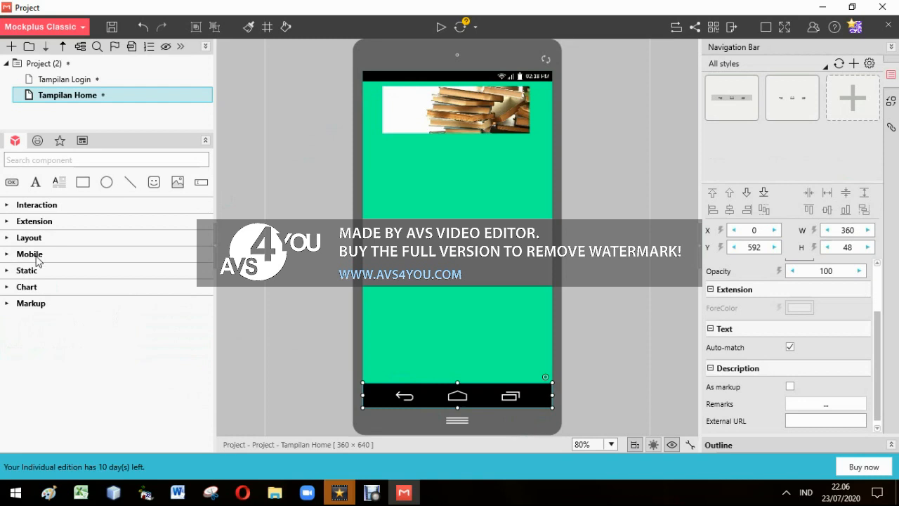
Find a magnifying glass icon with the search magni and place it, about 31 x 31, just right of the image carousel
click(38, 140)
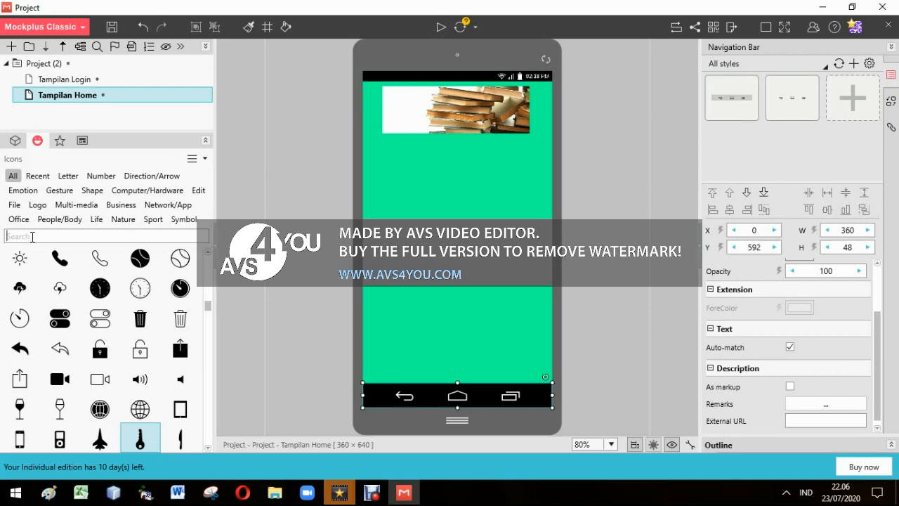
click(32, 237)
text(magni)
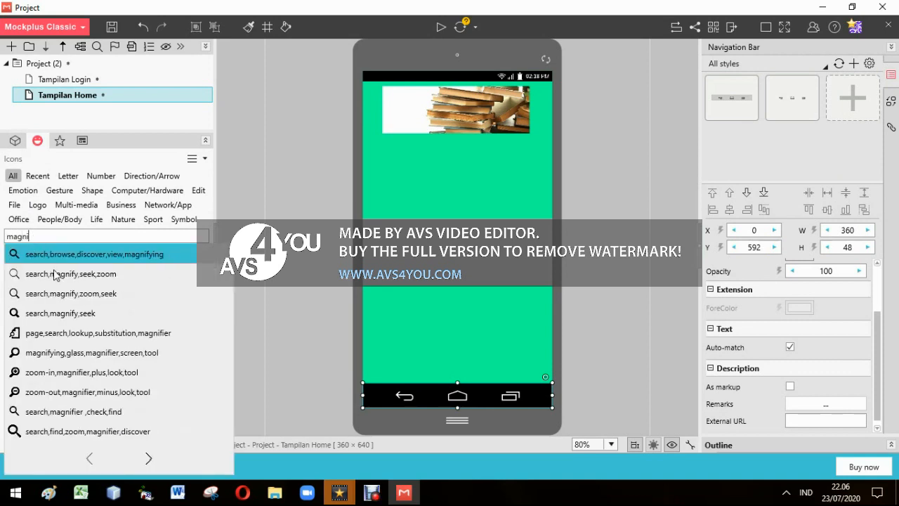
click(68, 311)
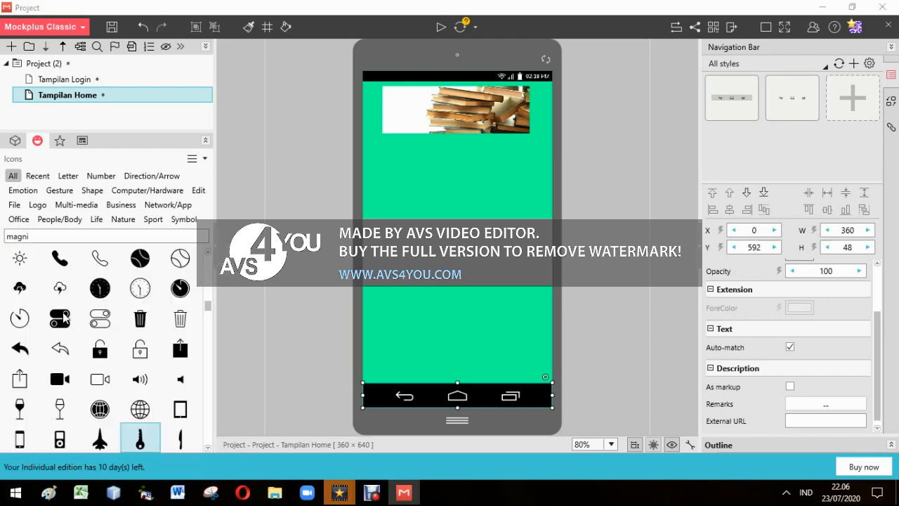
drag(372, 89, 551, 103)
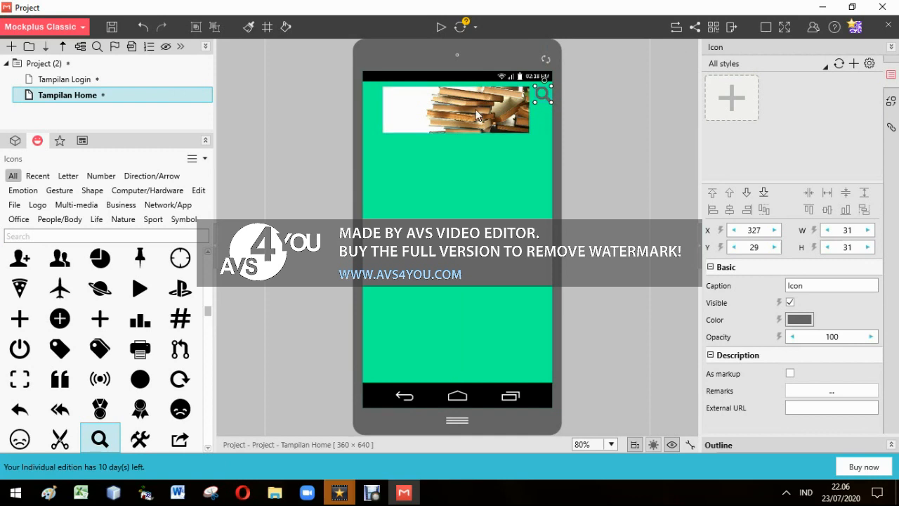
Reduce the height of the book image carousel to about 59
click(454, 125)
drag(455, 129, 455, 117)
click(364, 89)
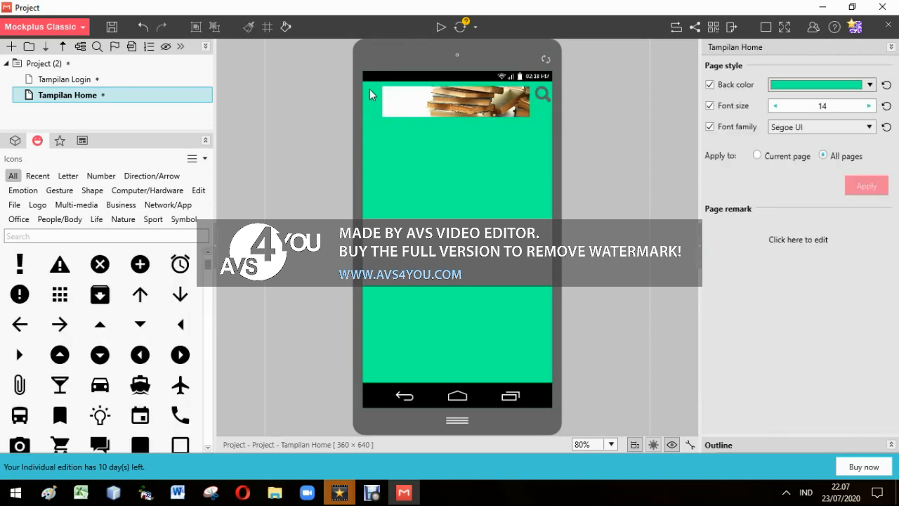
Place a three-bar hamburger menu icon, about 31 x 31, just left of the image carousel and widen the carousel slightly toward the magnifier
text(nav )
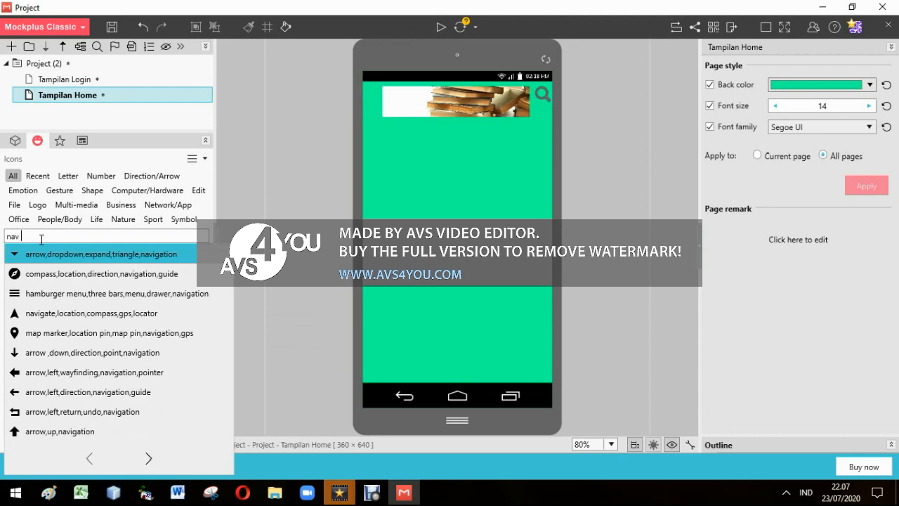
text(ic)
drag(75, 275, 382, 104)
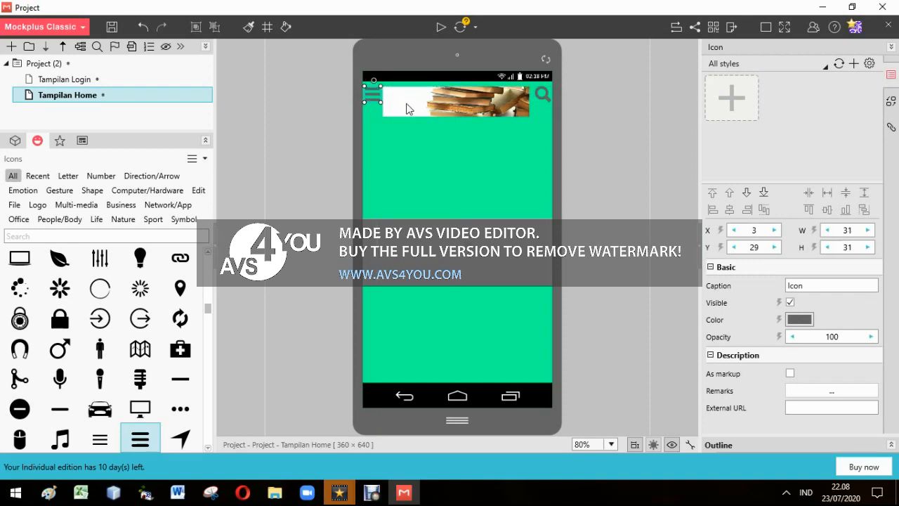
click(407, 107)
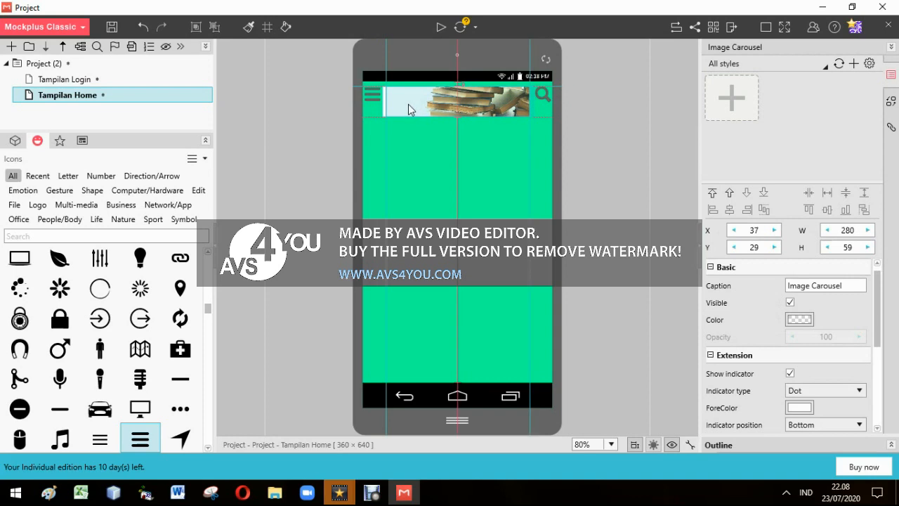
click(266, 153)
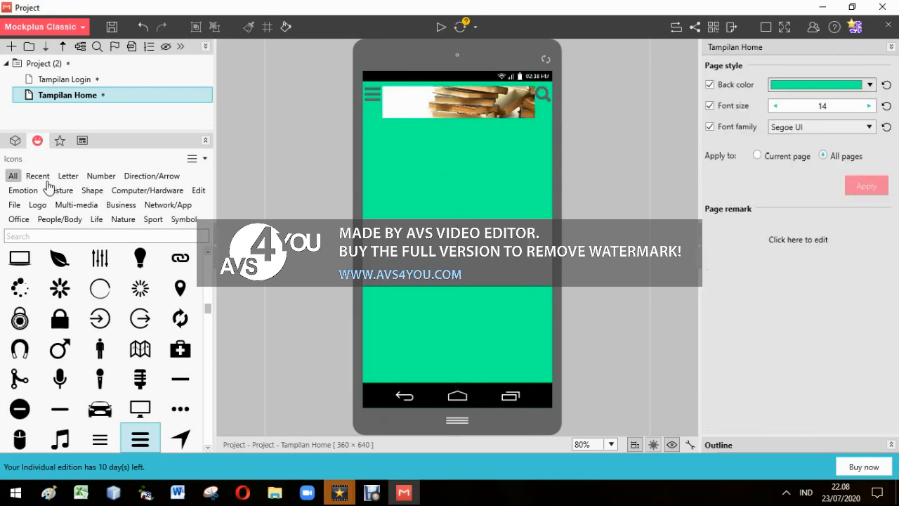
Add a transparent bordered rectangle about 290 x 163 directly below the book image carousel
click(14, 141)
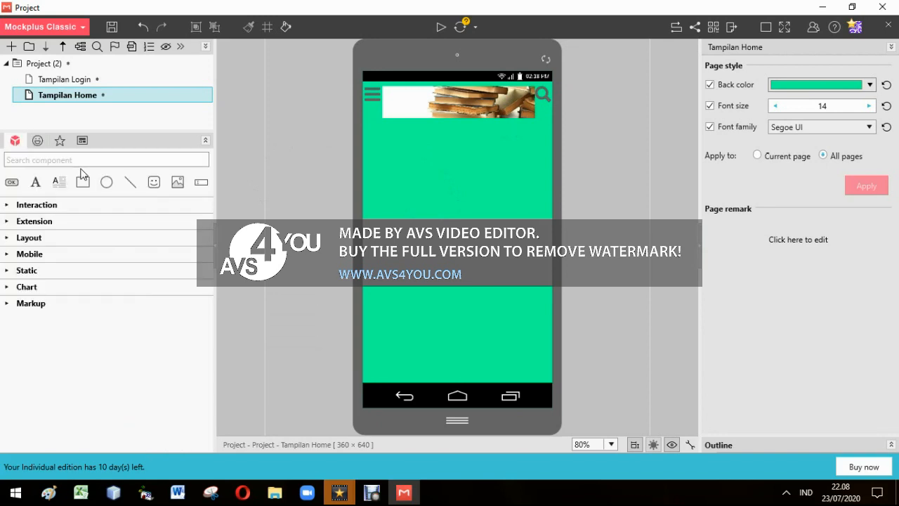
click(83, 182)
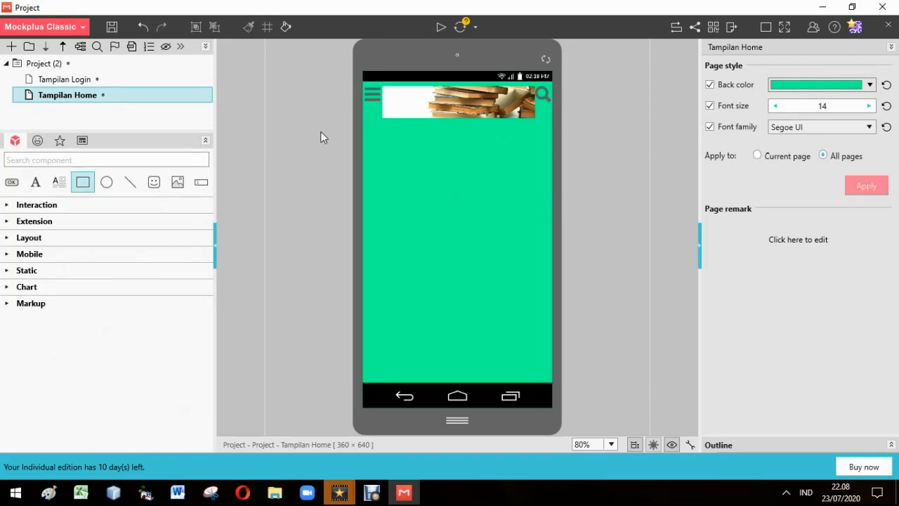
click(409, 135)
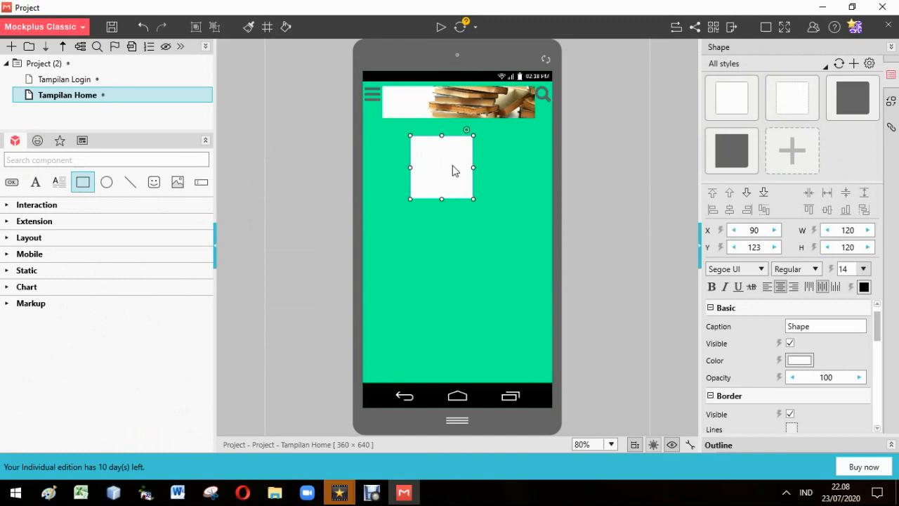
key(Delete)
click(457, 187)
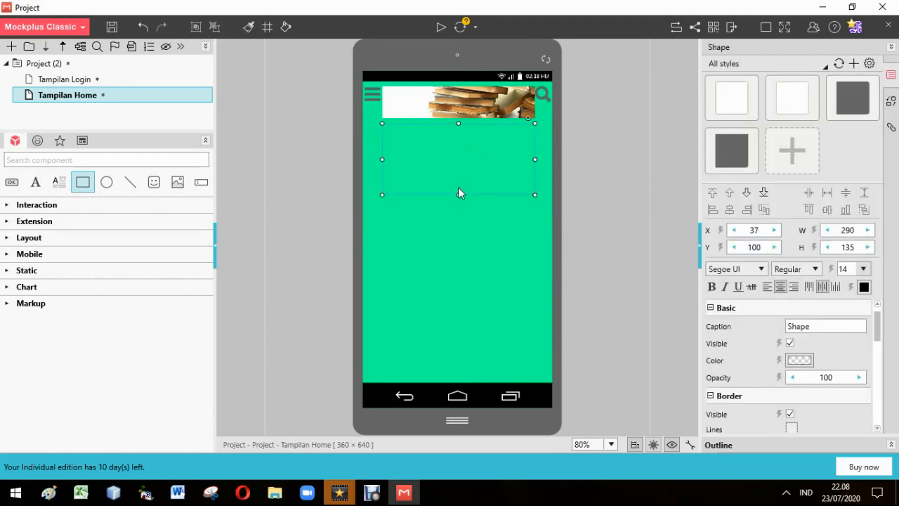
drag(457, 196, 459, 209)
Place an Image Carousel inside the rectangle, import 250px-Sitti_Nurbaya_(sampul_depan).PNG into it and size it to about 104 x 138
click(34, 207)
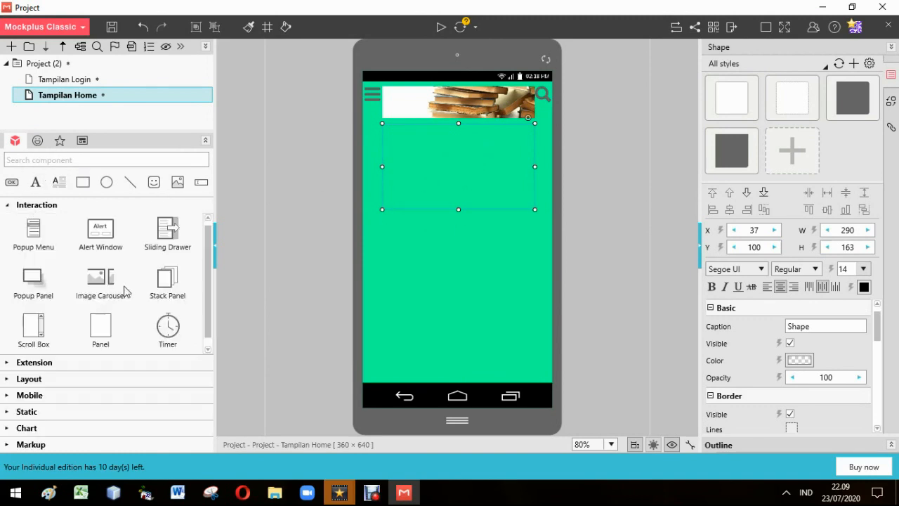
drag(99, 288, 458, 176)
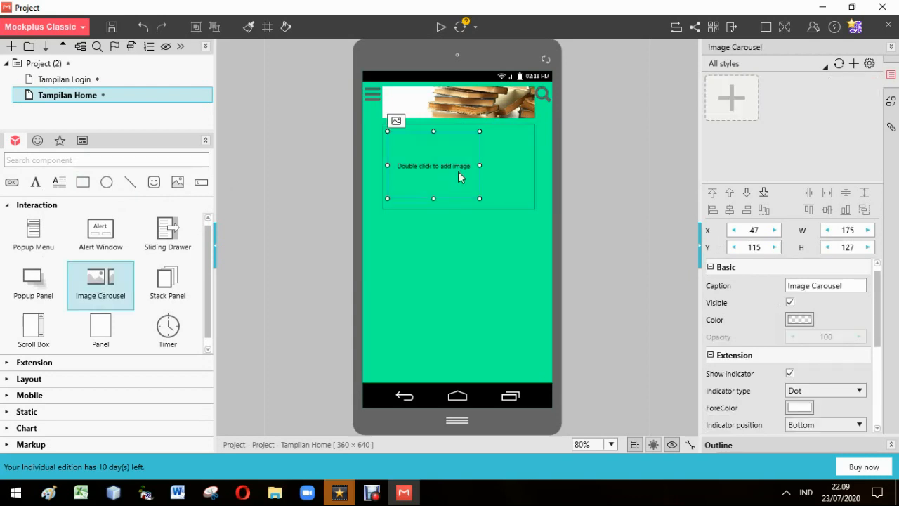
double_click(458, 176)
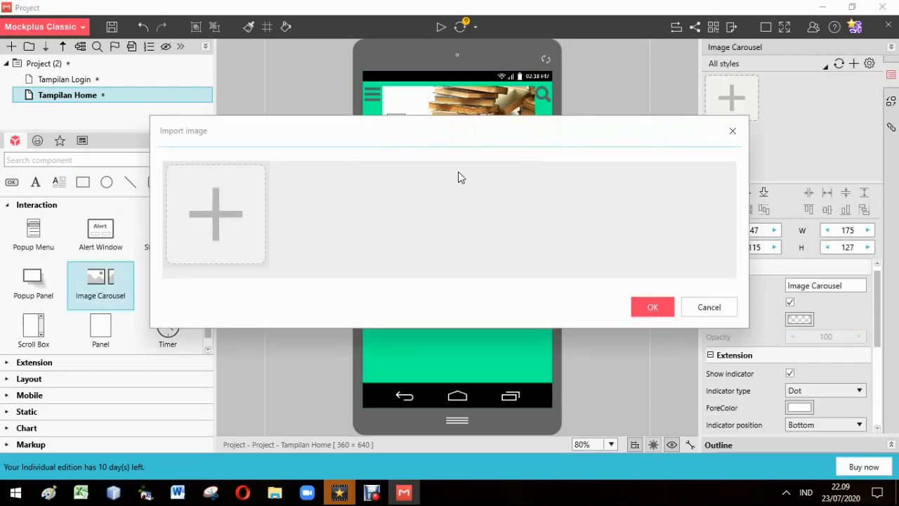
click(229, 245)
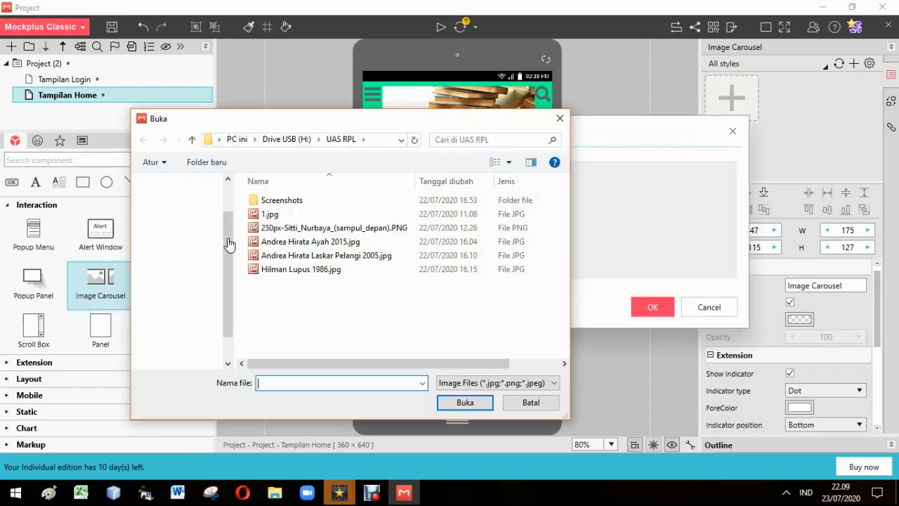
double_click(356, 232)
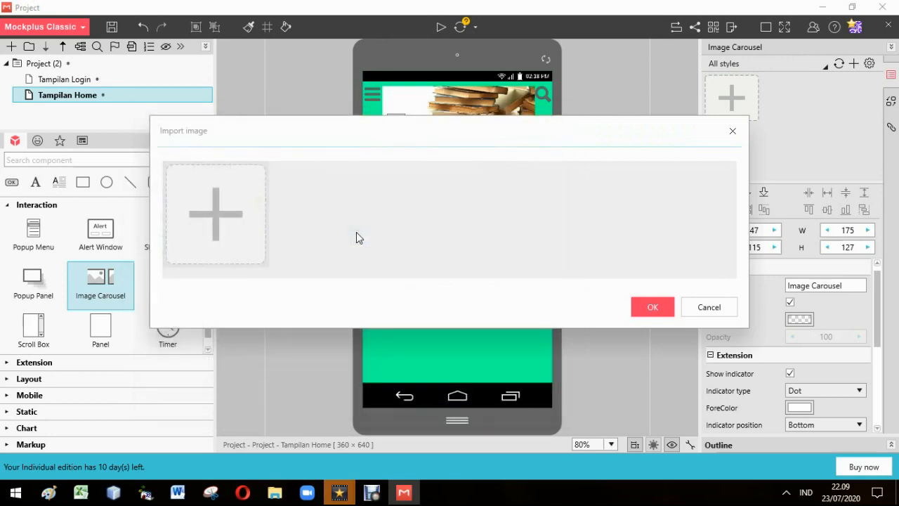
click(641, 308)
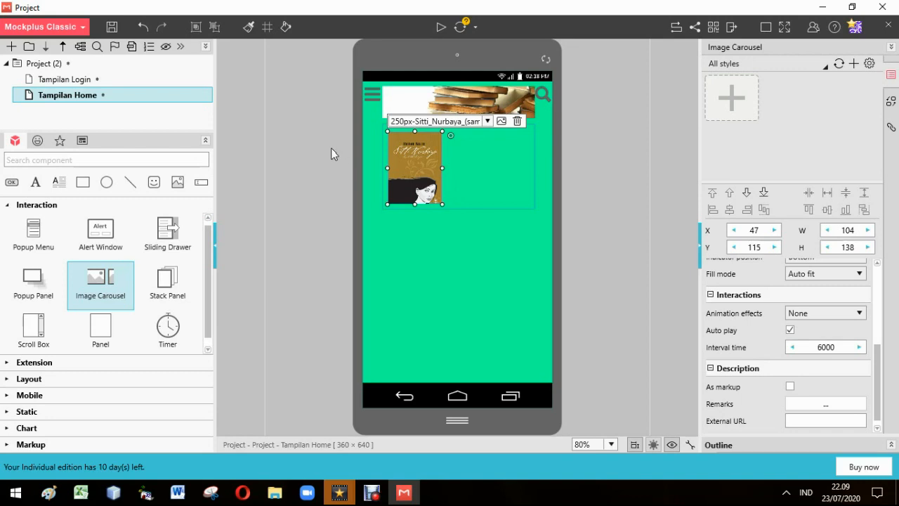
Add a Text Area beside the book cover reading Siti Nurbaya (Kasih Tak Sampai) Marah Rusli, 1992, in centred bold italic
click(383, 167)
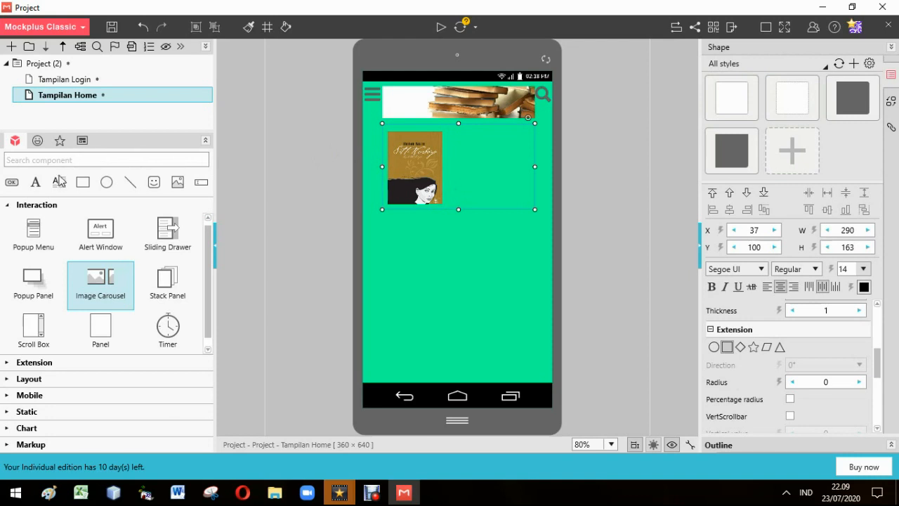
click(62, 186)
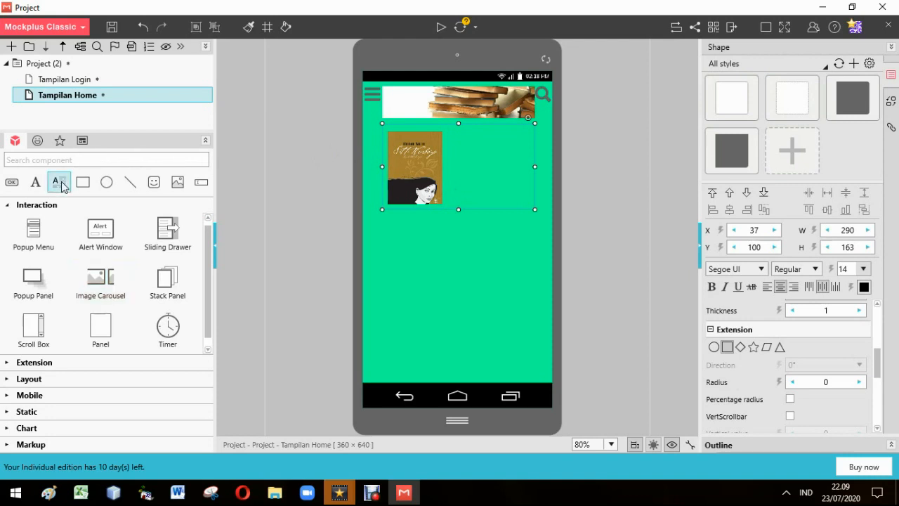
click(463, 137)
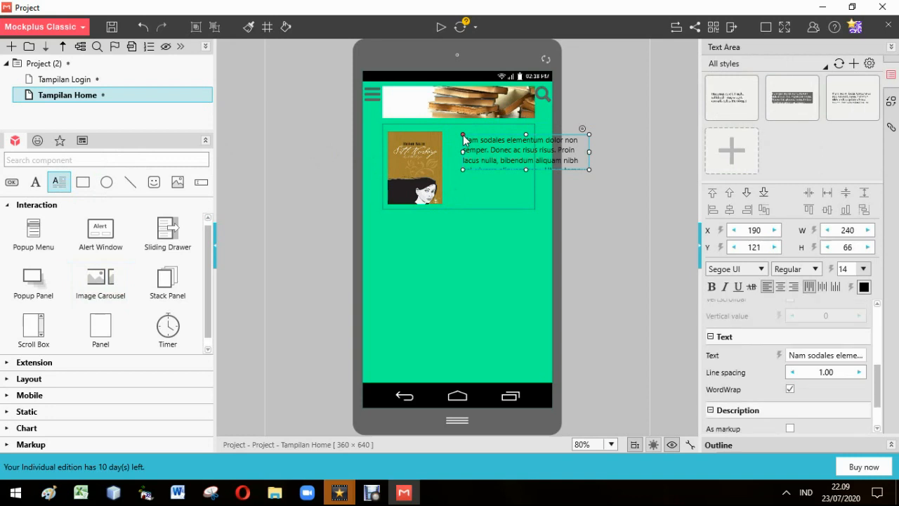
double_click(503, 158)
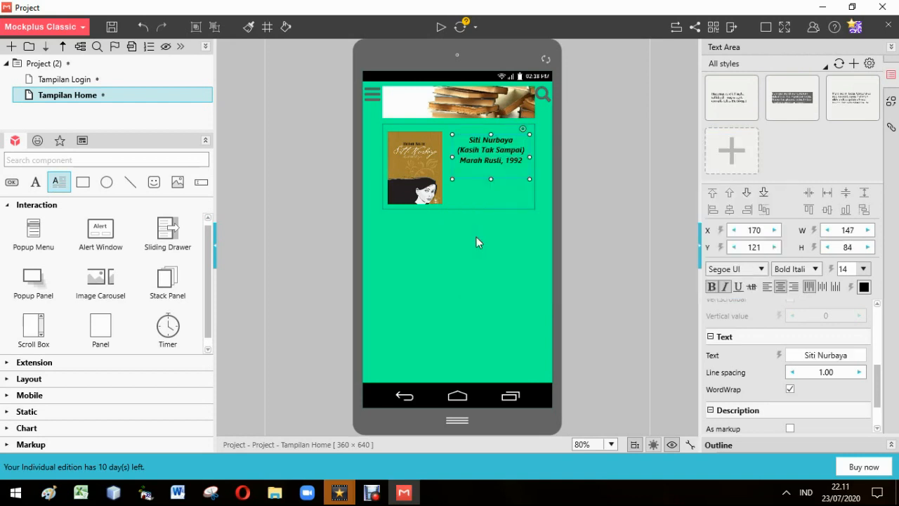
click(476, 237)
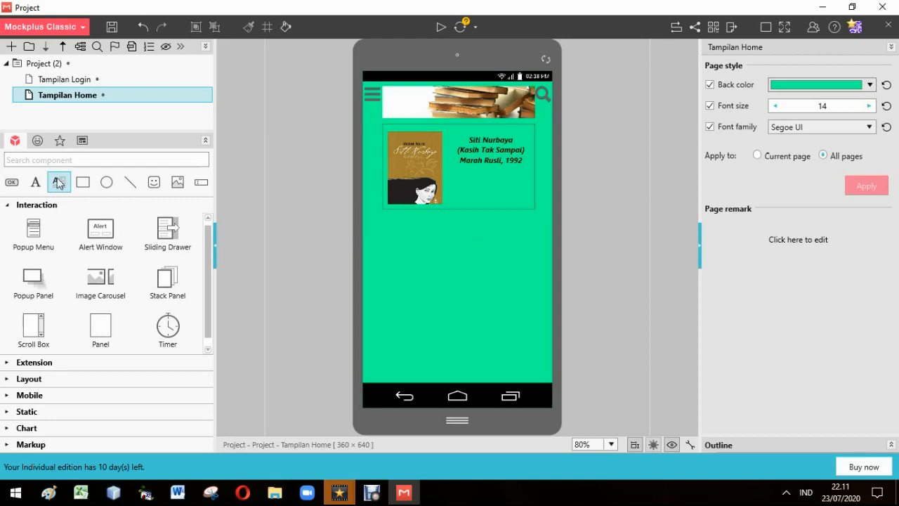
Place a row of four 24 x 24 circle icons below the book rectangle, using the dotted circle for the third
click(40, 141)
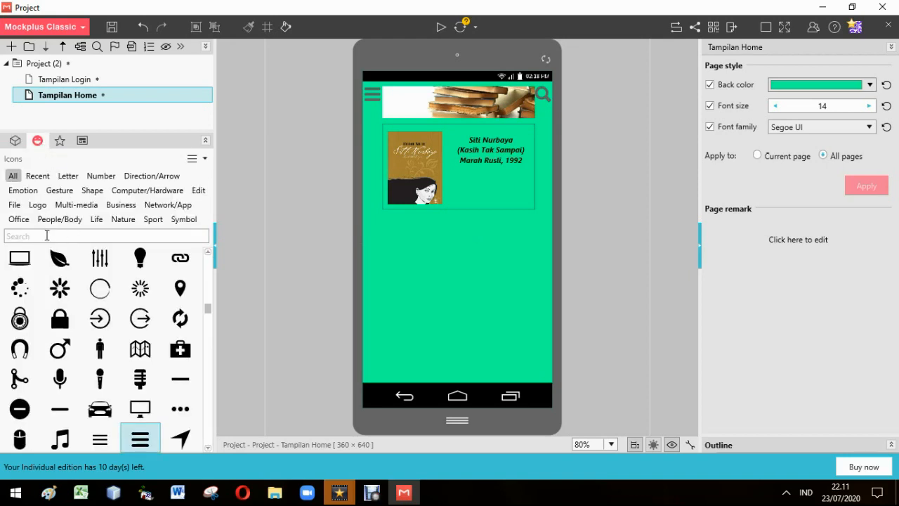
scroll(106, 316, up, 5)
drag(180, 264, 457, 221)
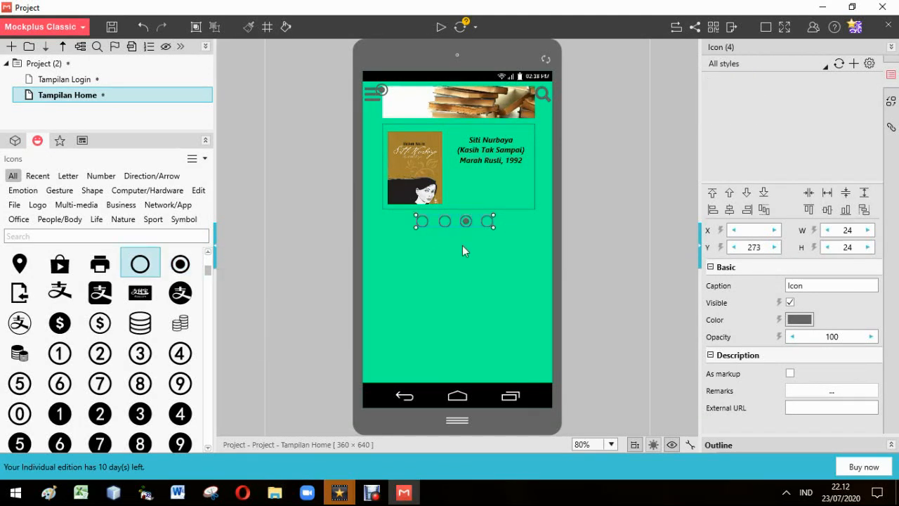
click(462, 247)
Group the four circle icons and shift the row slightly to the right beneath the book rectangle
click(488, 222)
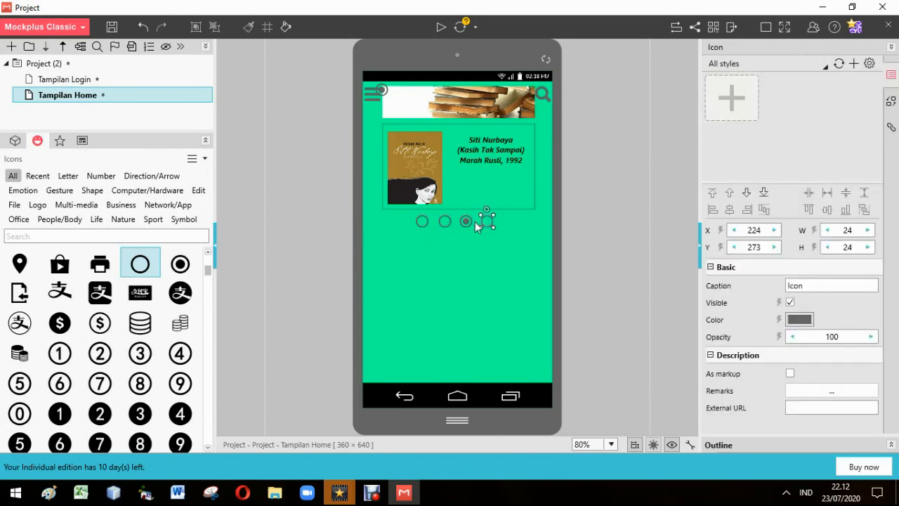
shift+click(461, 221)
shift+click(444, 222)
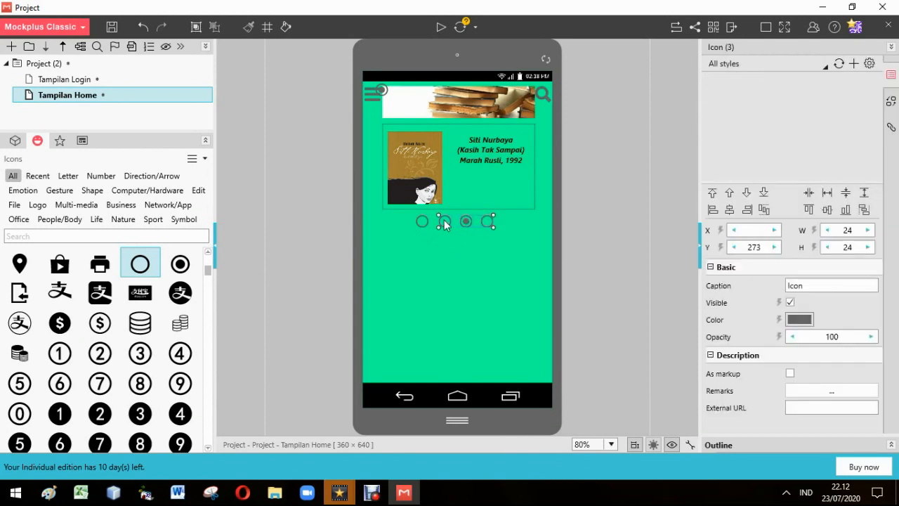
shift+click(421, 222)
key(ctrl+g)
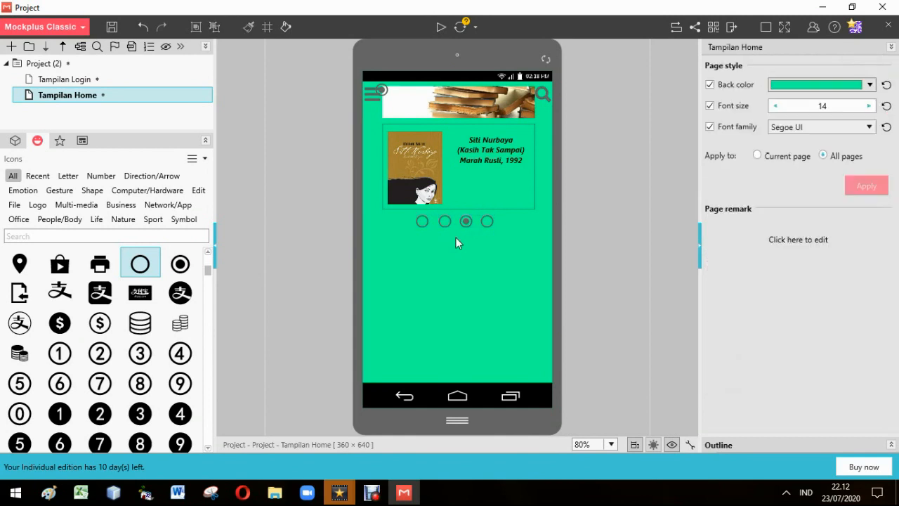
drag(459, 224, 460, 264)
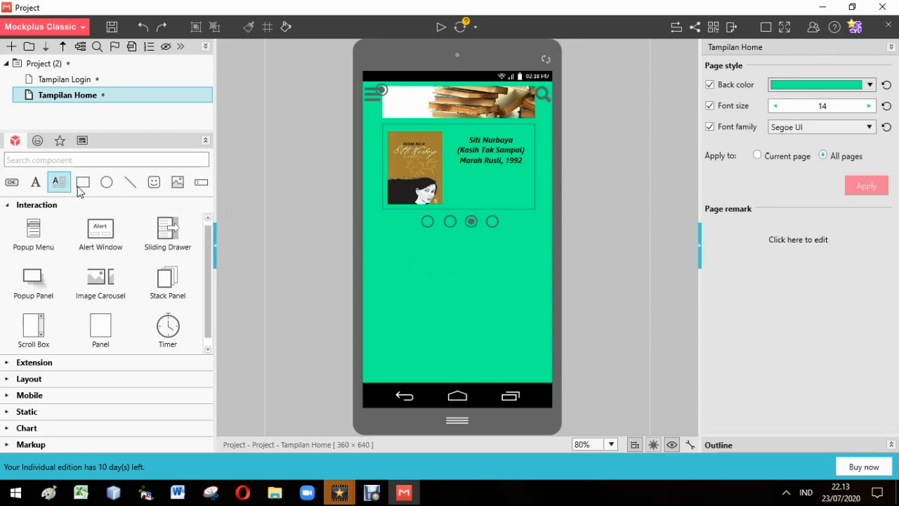
Add two bordered, light-filled text boxes below the circle icons reading Buku Tahun 1990-an and Buku Tahun 2000-an
drag(62, 185, 437, 226)
drag(392, 248, 391, 248)
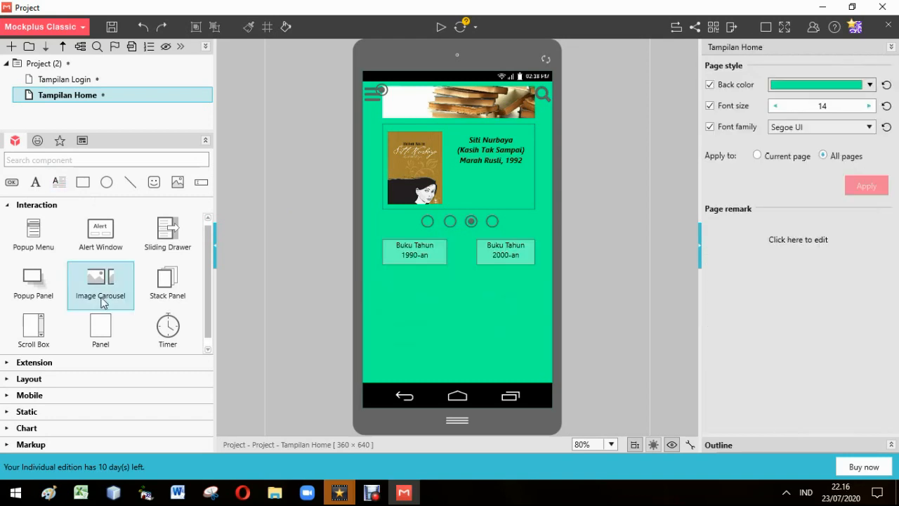
Place an Image Carousel about 88 x 106 at the left edge of the page below the Buku Tahun 1990-an box
drag(103, 300, 393, 281)
drag(439, 319, 415, 321)
drag(581, 332, 416, 337)
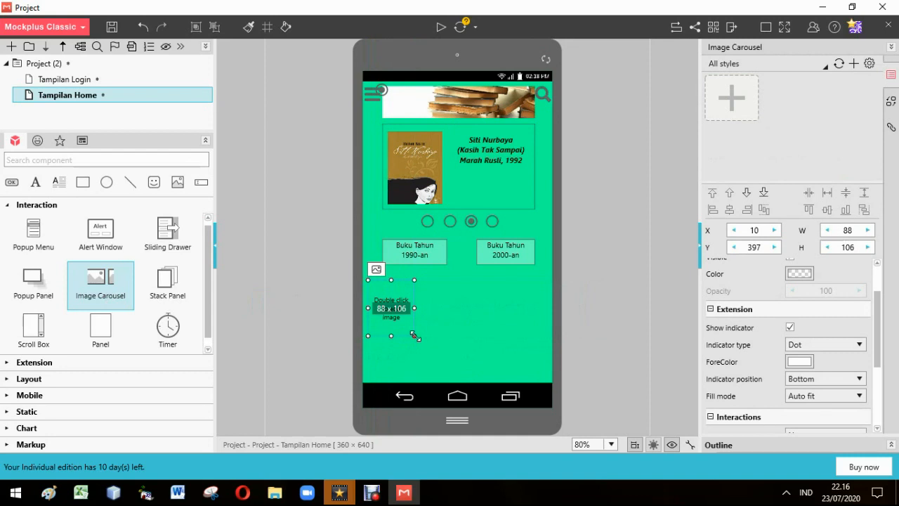
Import the Sitti Nurbaya cover into the new carousel and complete the row with three more carousels showing the Lupus, Ayah and Laskar Pelangi covers
double_click(398, 316)
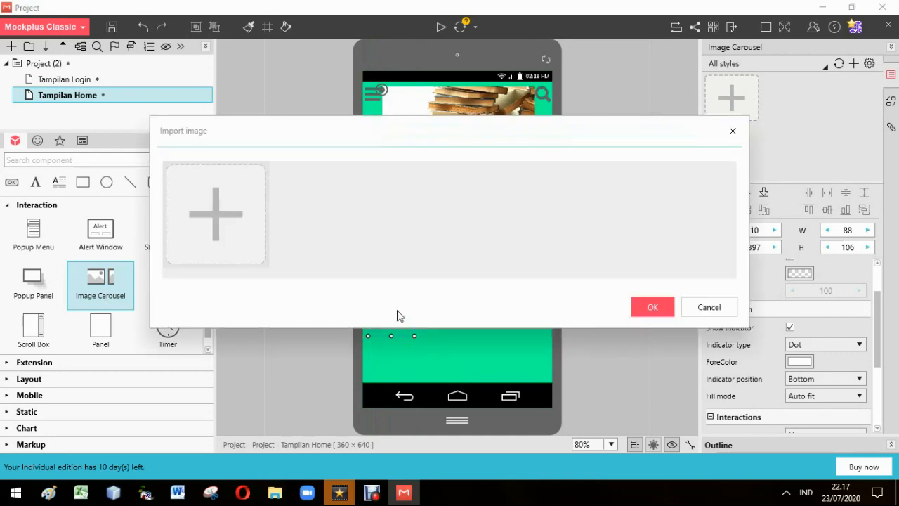
click(241, 229)
double_click(305, 231)
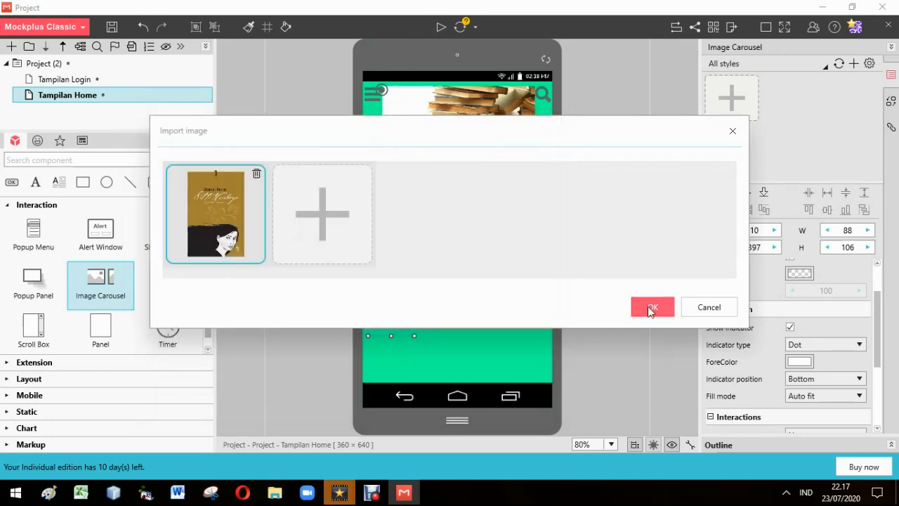
click(650, 309)
click(512, 335)
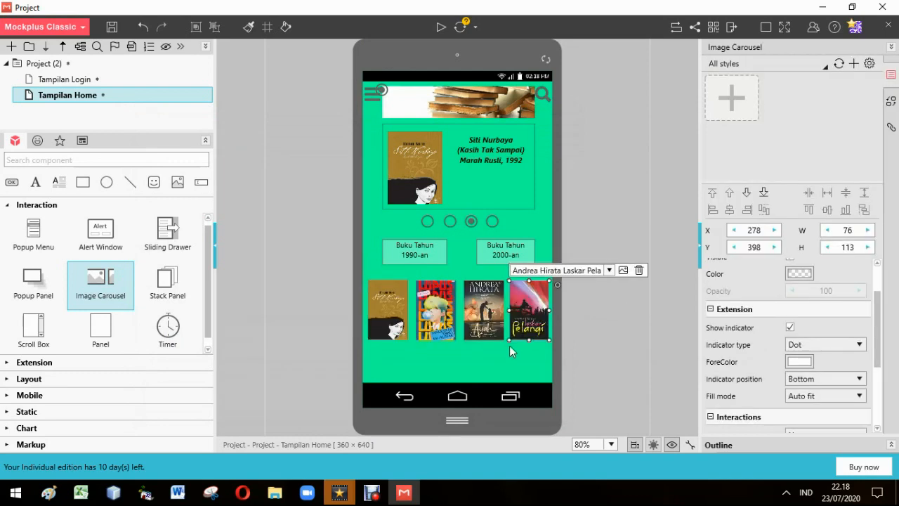
Caption the four book covers with their titles and authors, and add home, heart and person icons above the navigation bar
click(391, 345)
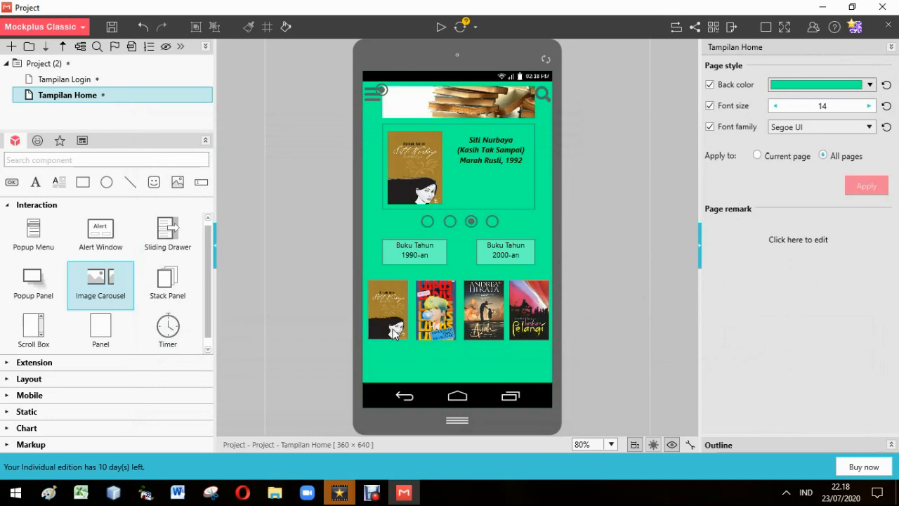
click(393, 331)
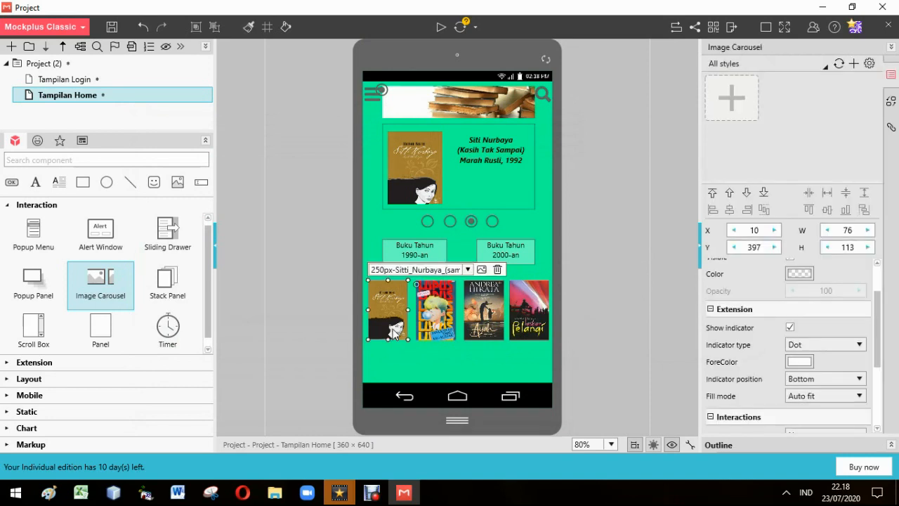
click(396, 369)
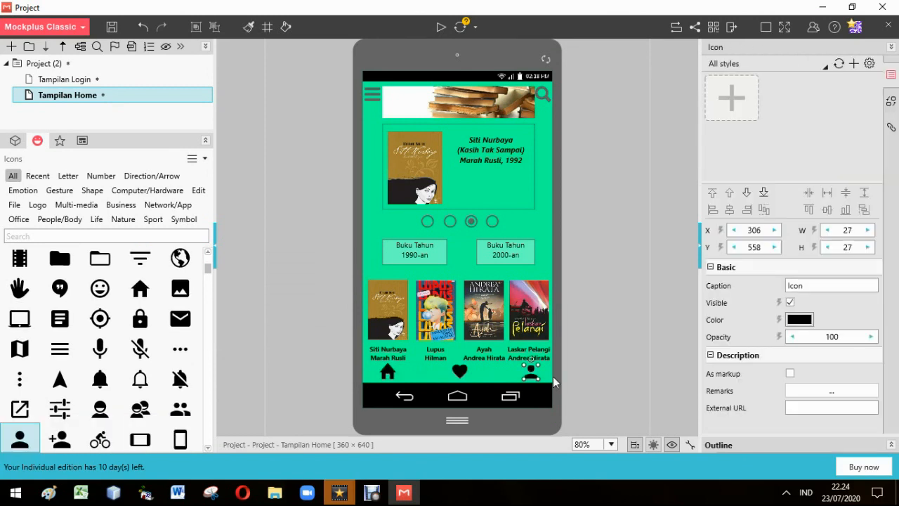
click(553, 376)
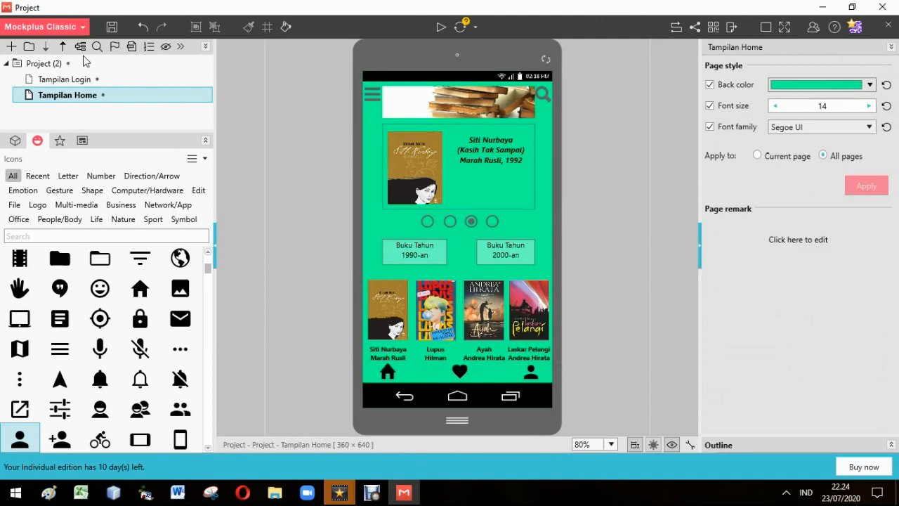
Add a third page to the project and name it Tampilan User
click(10, 46)
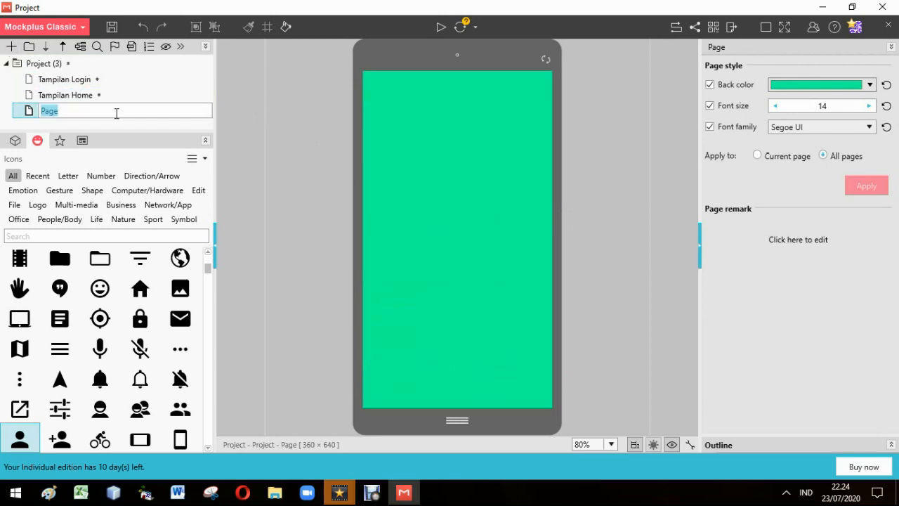
text(Tampla)
key(BackSpace)
key(BackSpace)
text(ilan User)
click(122, 126)
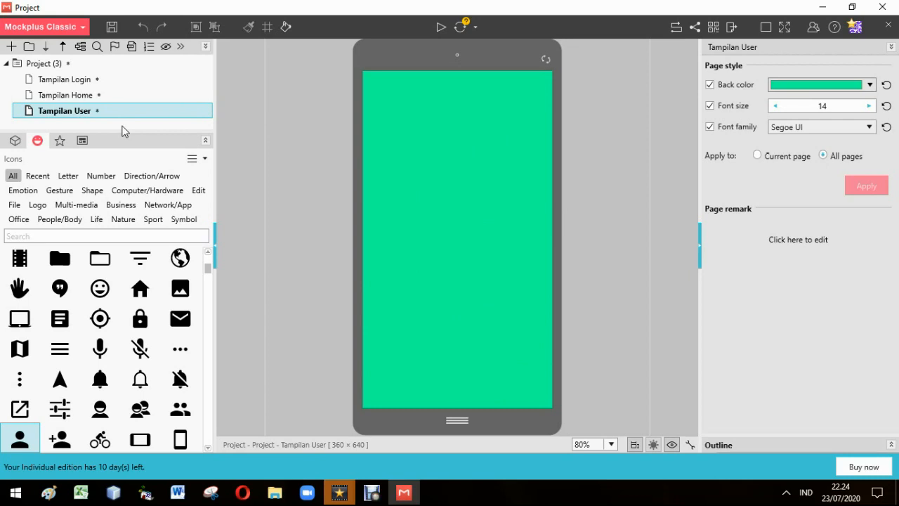
Copy the status bar, menu icon, book banner, search icon, circle group and navigation bar from Tampilan Home onto Tampilan User
mouse_move(70, 94)
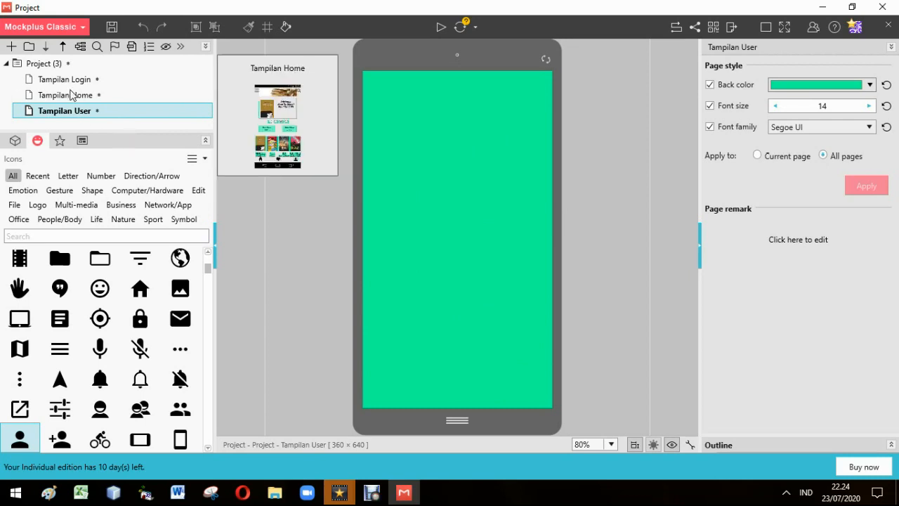
click(81, 96)
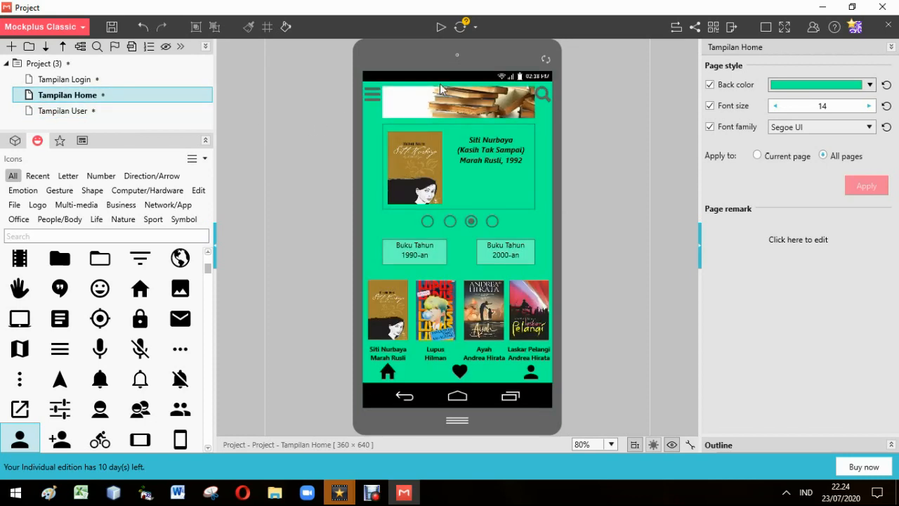
click(402, 80)
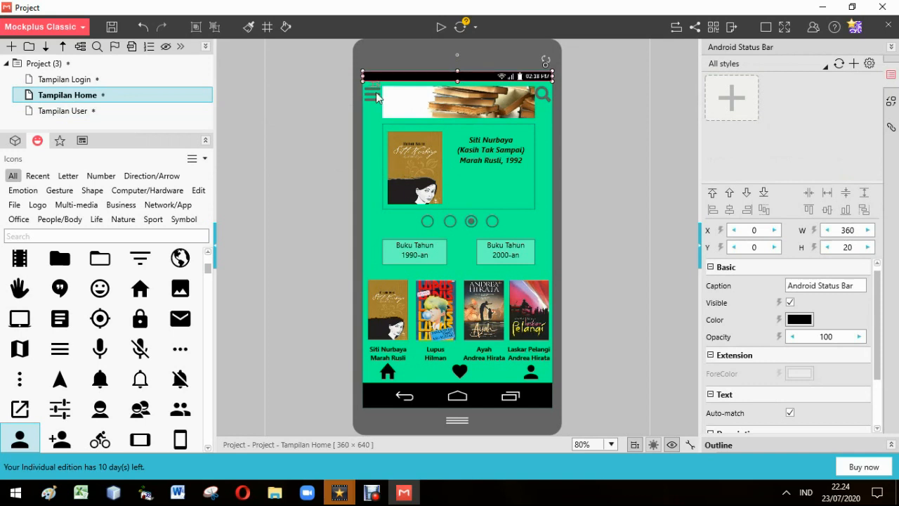
shift+click(378, 96)
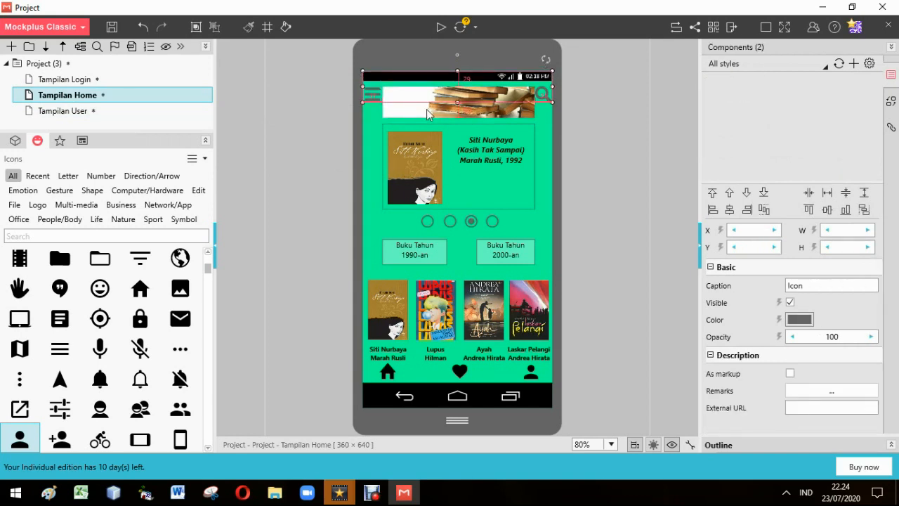
shift+click(544, 97)
shift+click(545, 96)
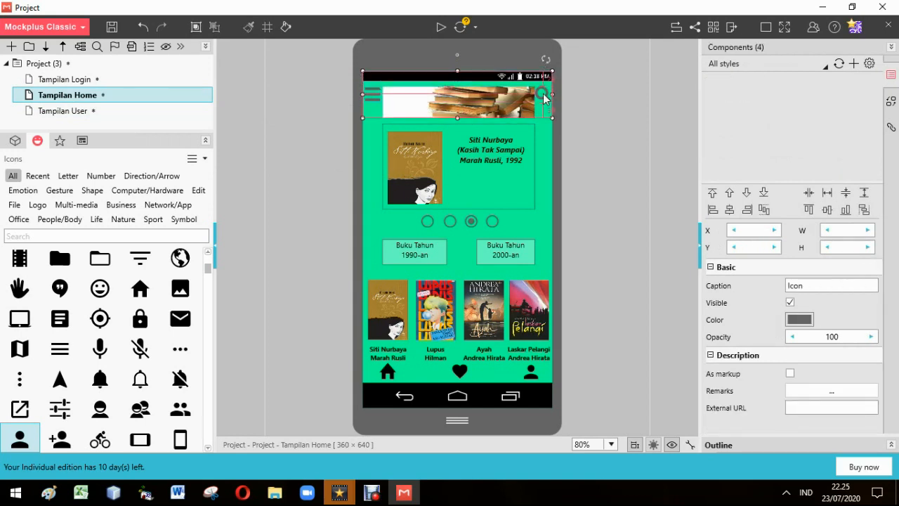
shift+click(458, 370)
shift+click(442, 388)
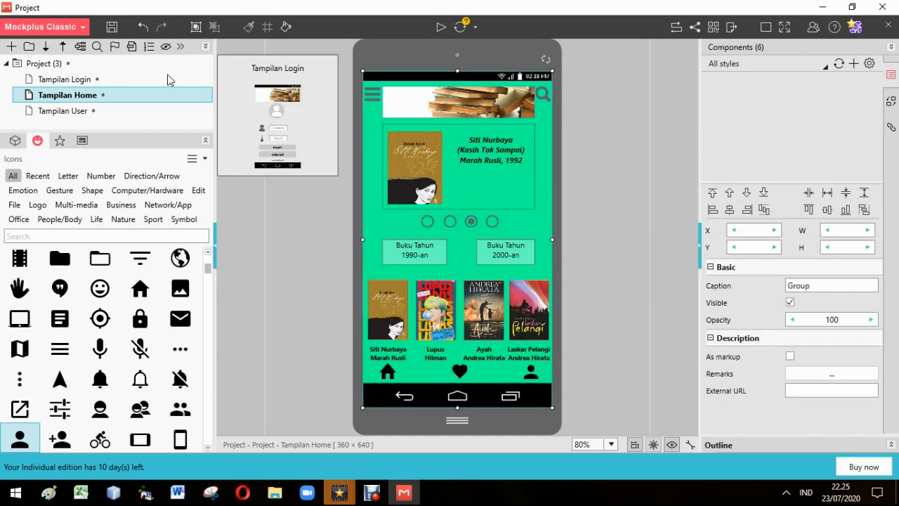
click(84, 112)
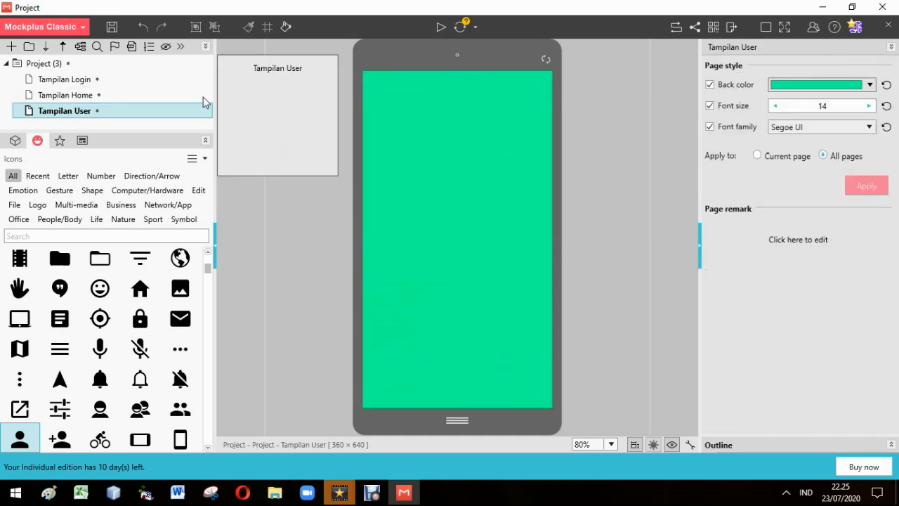
click(370, 82)
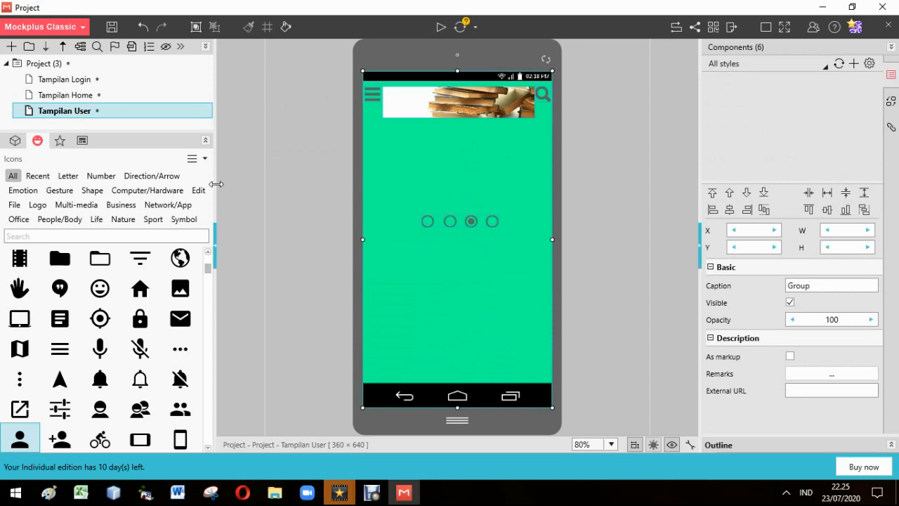
Add a rectangle about 320 x 152 below the book banner on Tampilan User, at about X 20, Y 111
click(15, 141)
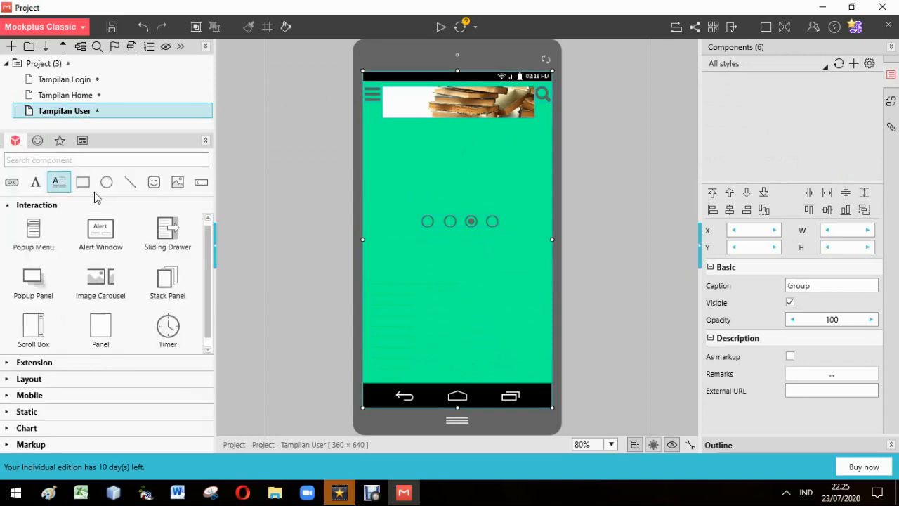
click(83, 182)
click(380, 156)
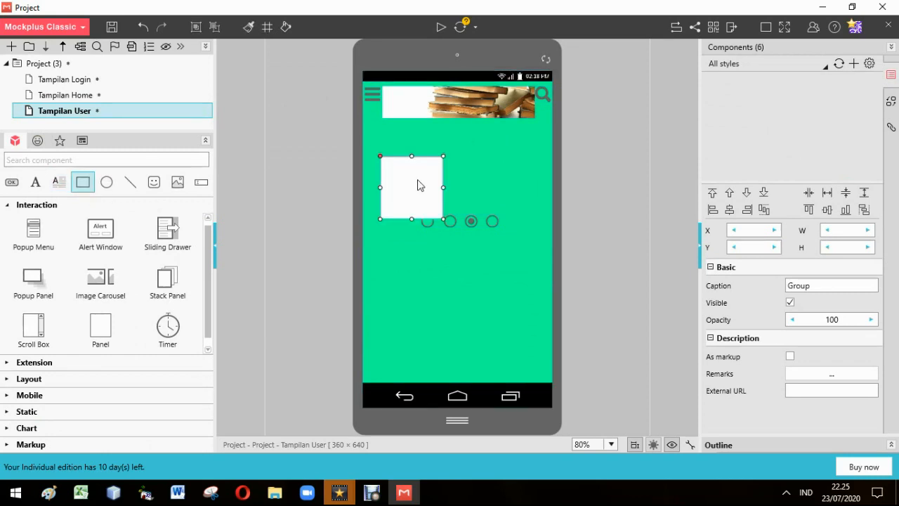
drag(421, 163, 422, 163)
drag(439, 195, 547, 214)
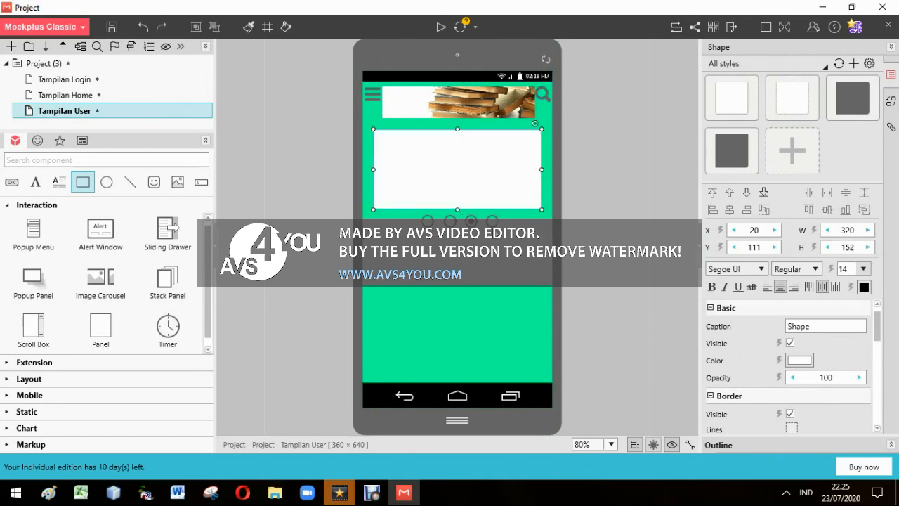
Move the circle icon group down to about Y 326 and extend the rectangle slightly downward
click(486, 250)
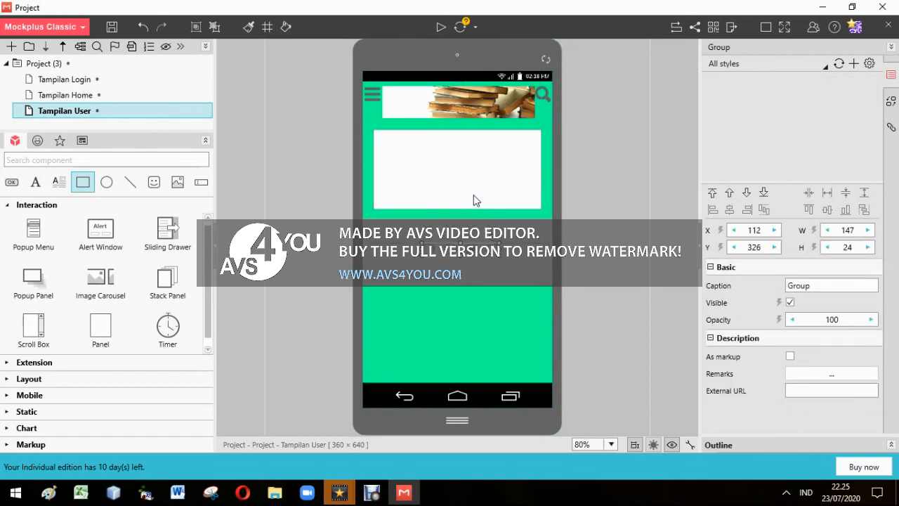
click(458, 210)
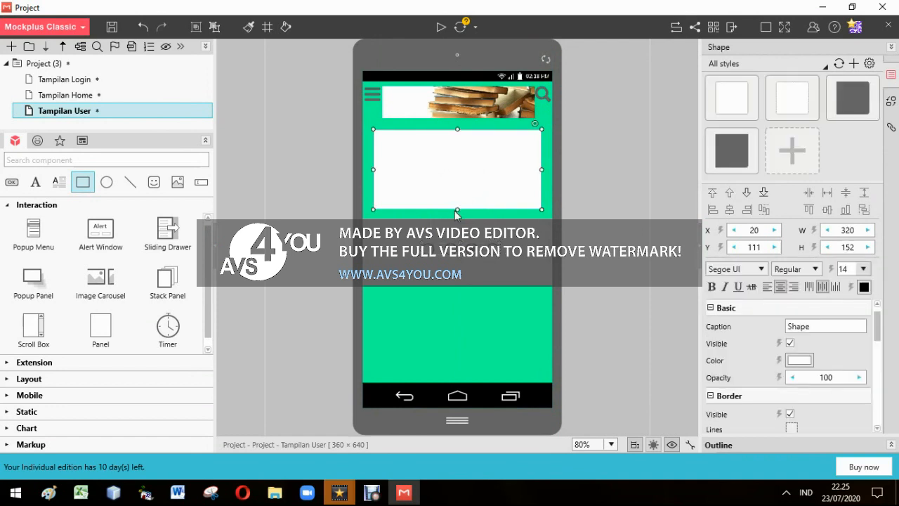
drag(457, 209, 460, 224)
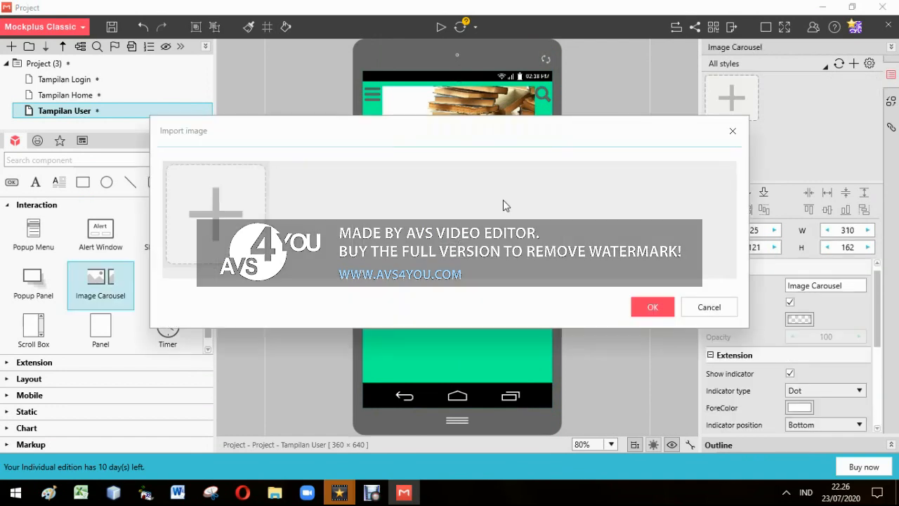
Import the Laskar Pelangi cover into an Image Carousel about 310 x 162 placed within the rectangle
click(251, 205)
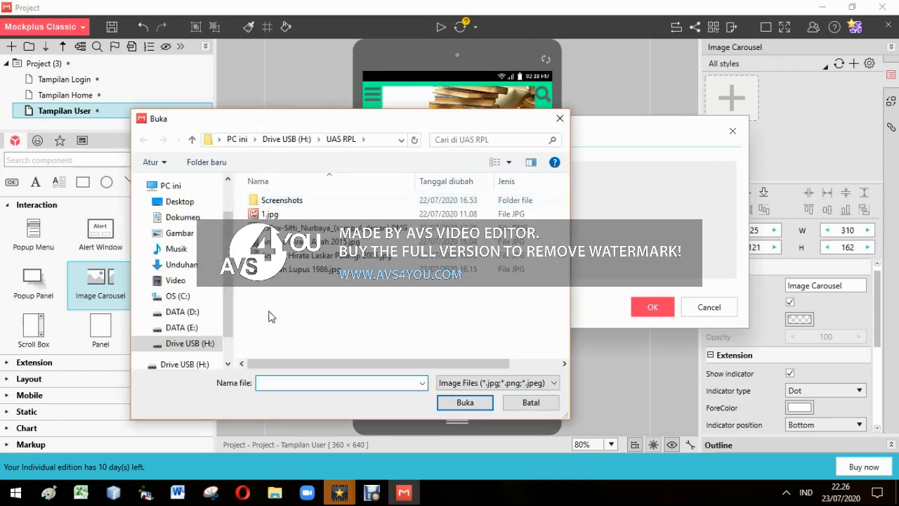
click(344, 256)
double_click(344, 257)
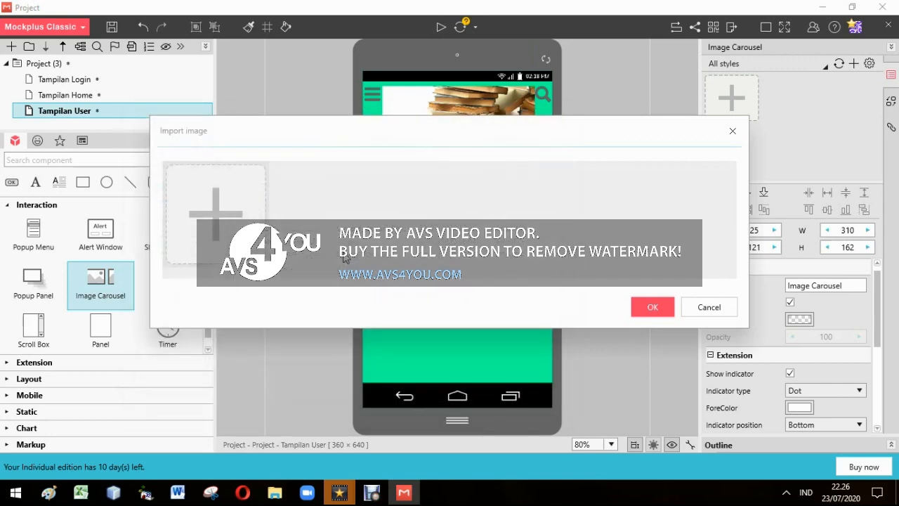
click(642, 302)
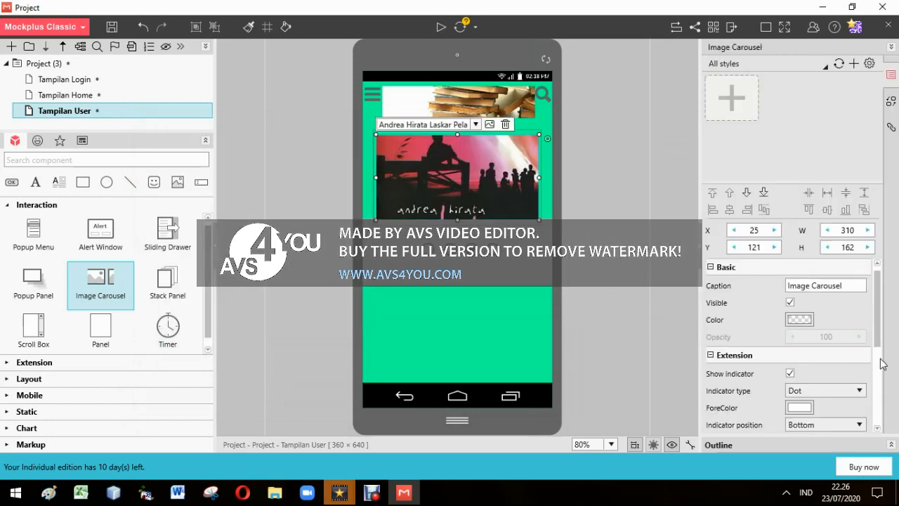
Set the Laskar Pelangi carousel's fill mode to Stretch
scroll(883, 360, down, 1)
scroll(883, 391, down, 4)
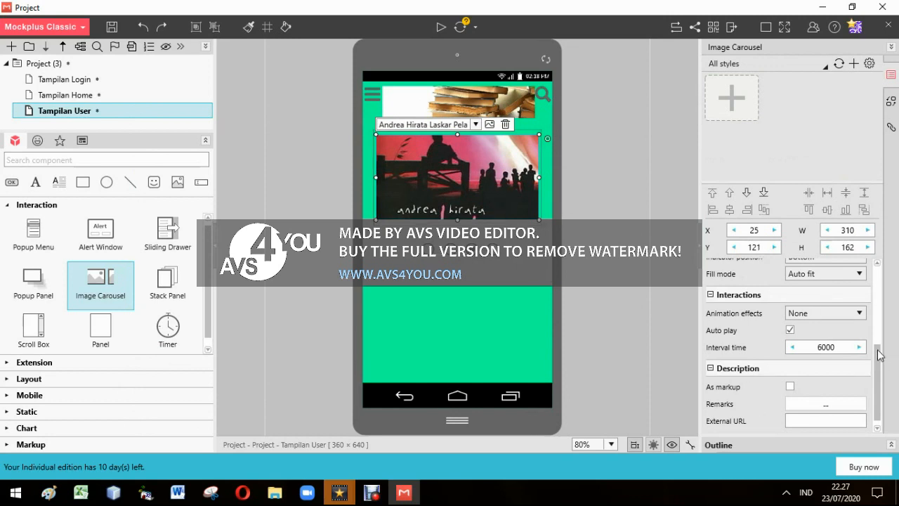
drag(882, 361, 876, 319)
scroll(876, 320, up, 1)
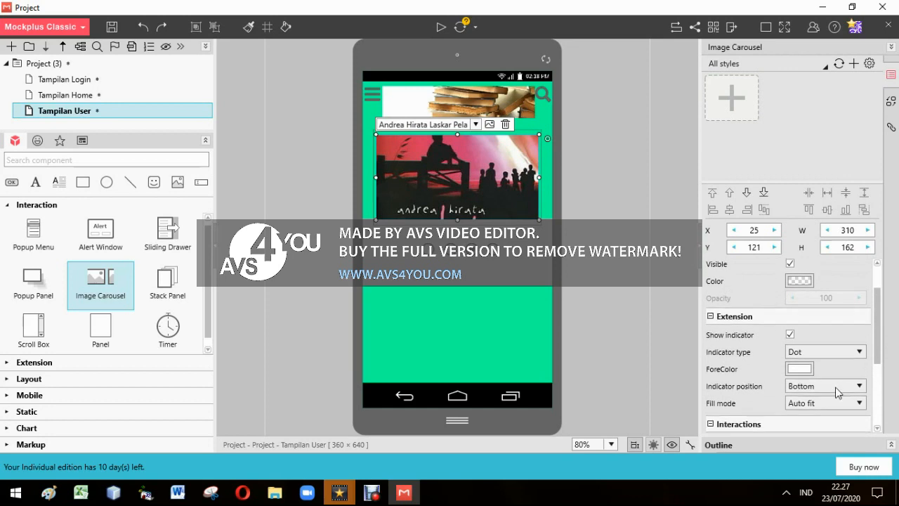
click(805, 412)
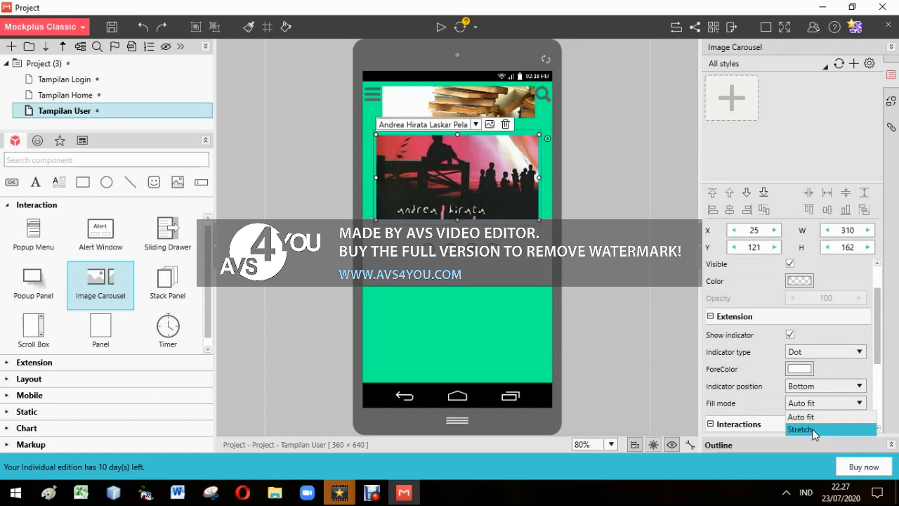
click(812, 429)
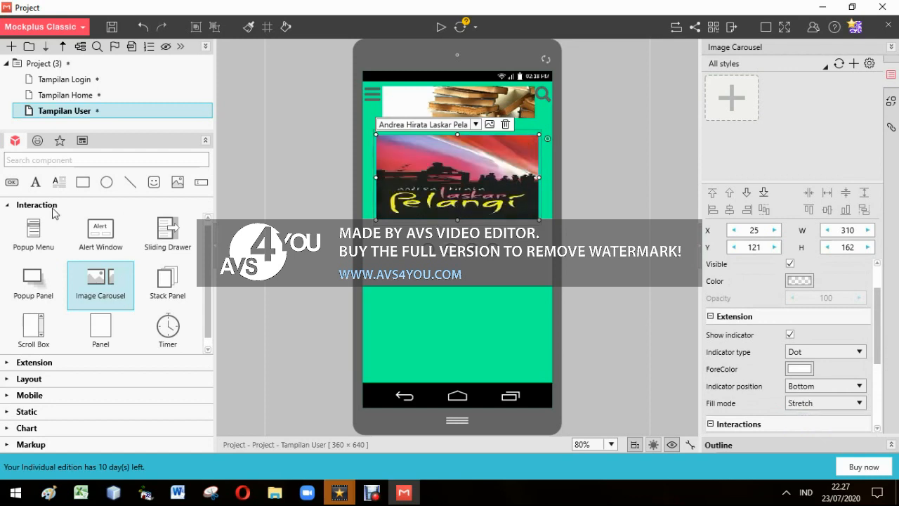
Add a bold text area below the circle icons reading Laskar Pelangi, Andrea Hirata, 2005 on three lines
click(39, 183)
drag(57, 183, 399, 283)
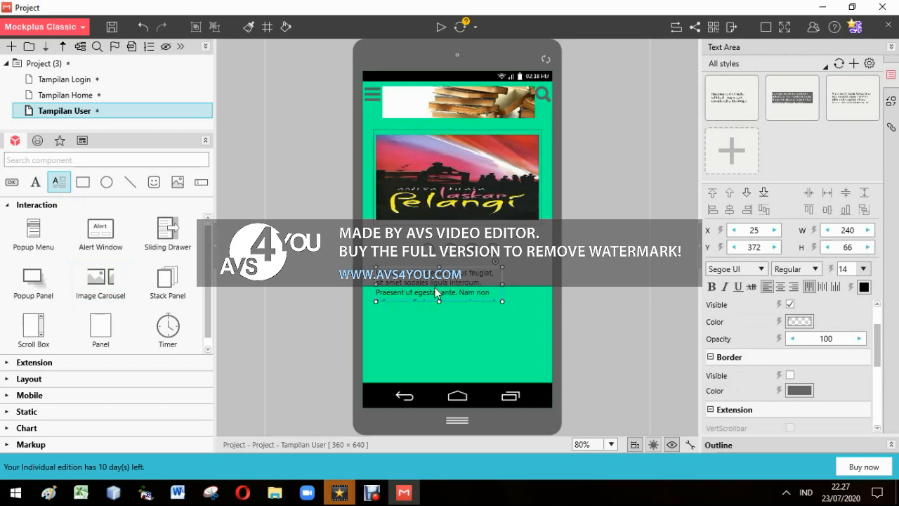
double_click(437, 292)
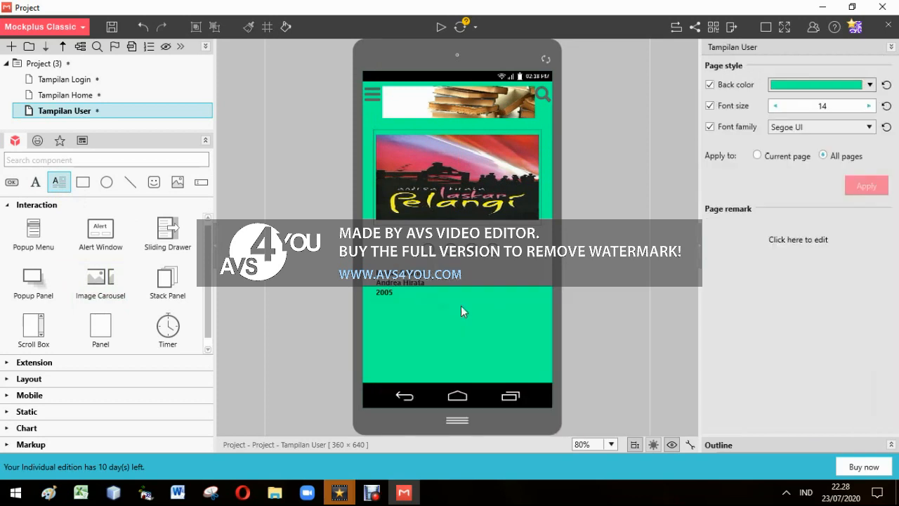
Add a label reading Save beside the book details and position it at about X 217, Y 407
click(485, 275)
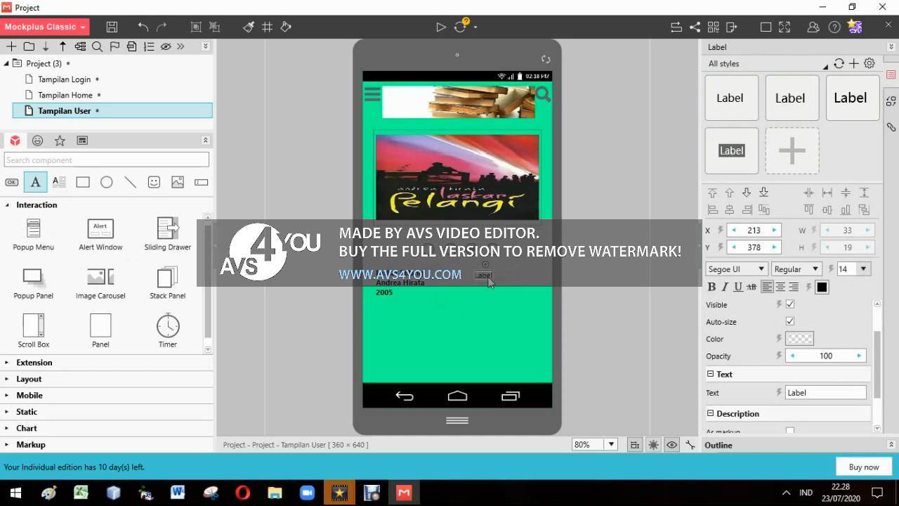
double_click(486, 276)
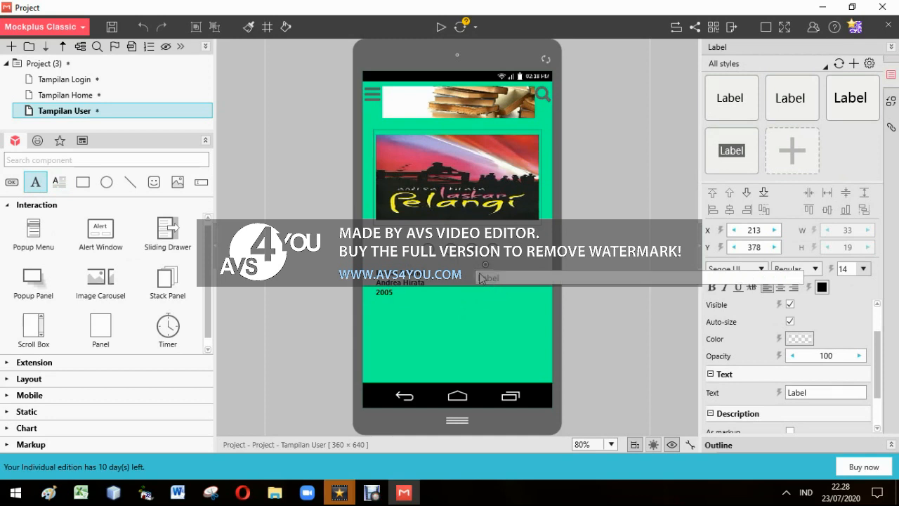
text(Save)
key(Return)
drag(486, 276, 487, 292)
click(502, 290)
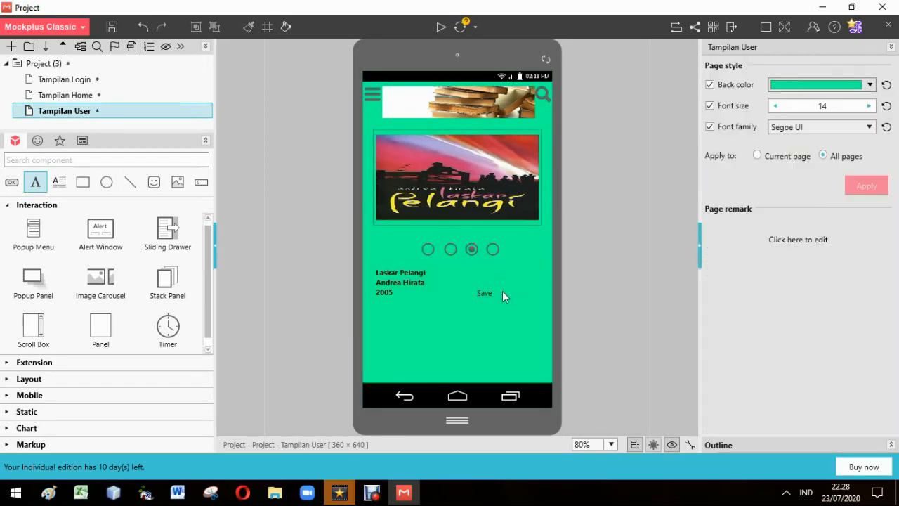
drag(488, 294, 488, 292)
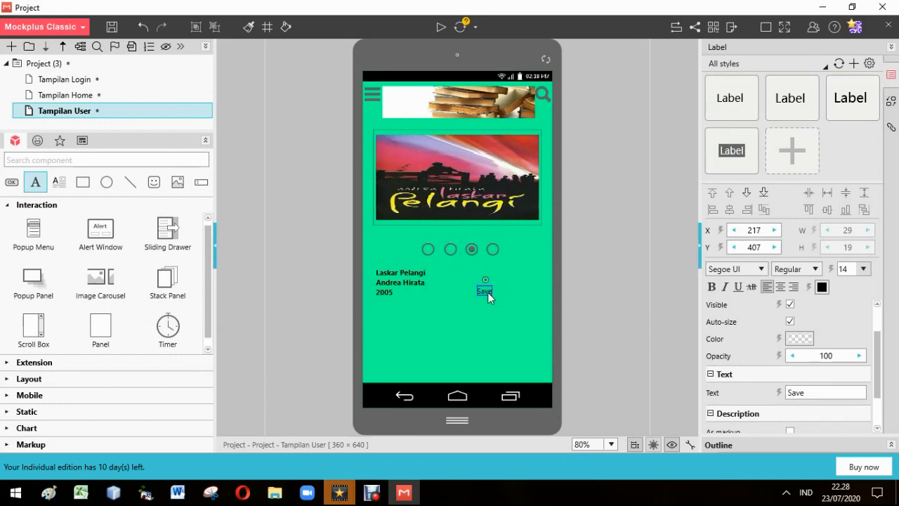
click(513, 291)
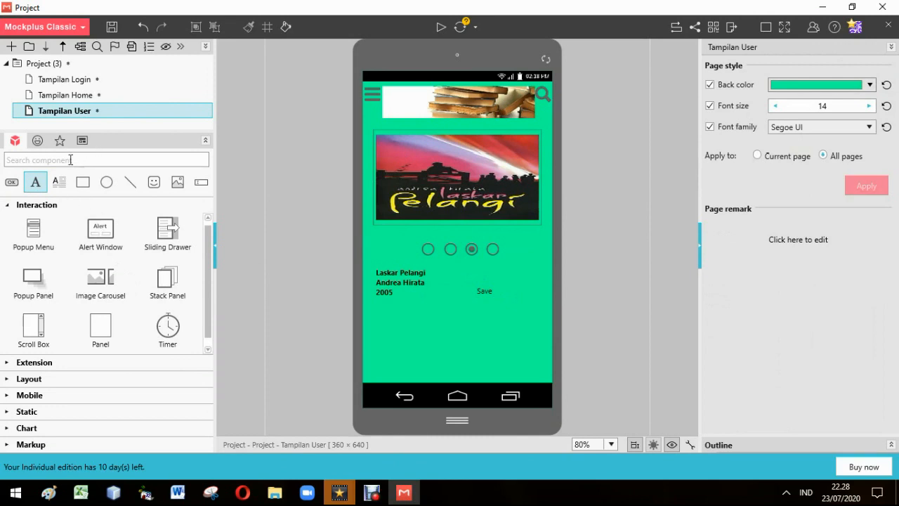
Add an outlined heart icon beside the Save label, move the label to about X 277, Y 406 and make it bold
click(38, 141)
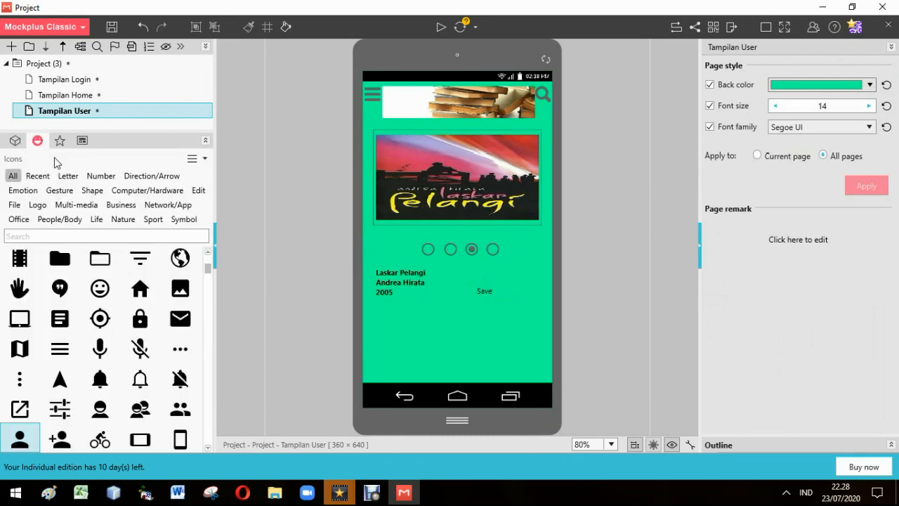
click(68, 239)
text(lo)
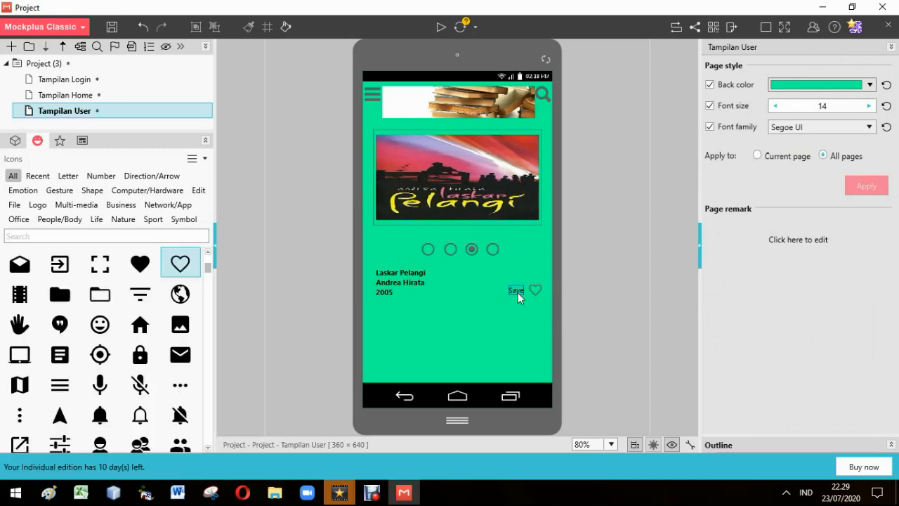
click(516, 293)
click(711, 286)
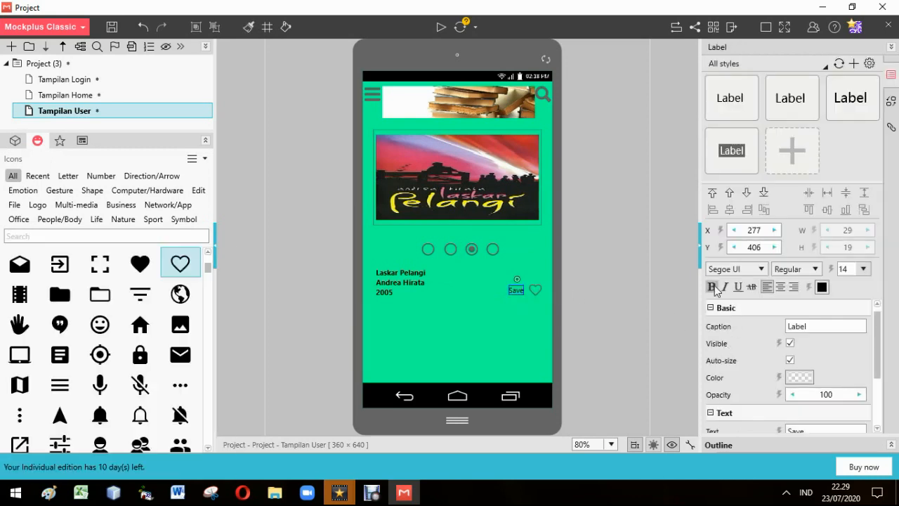
click(409, 327)
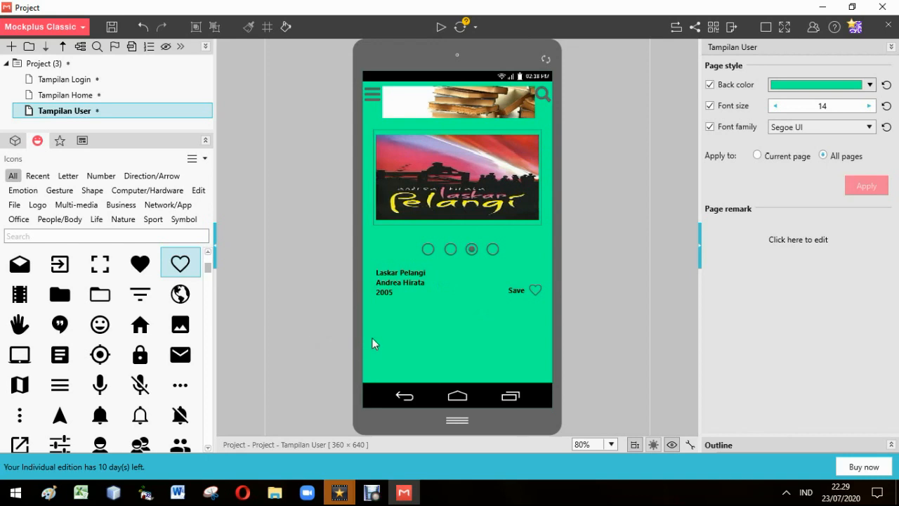
Draw a horizontal line below the book details, stretched to about the width of the Laskar Pelangi cover
click(15, 142)
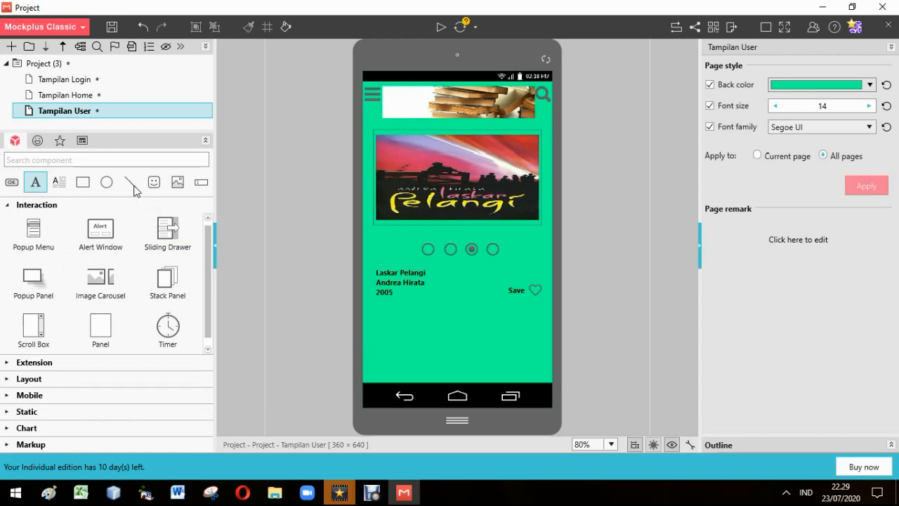
click(431, 331)
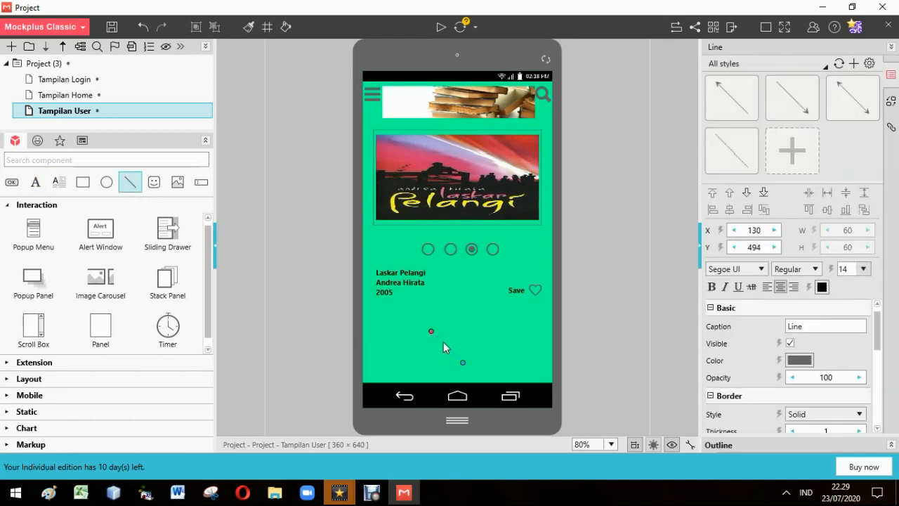
drag(433, 333, 396, 313)
drag(493, 317, 538, 314)
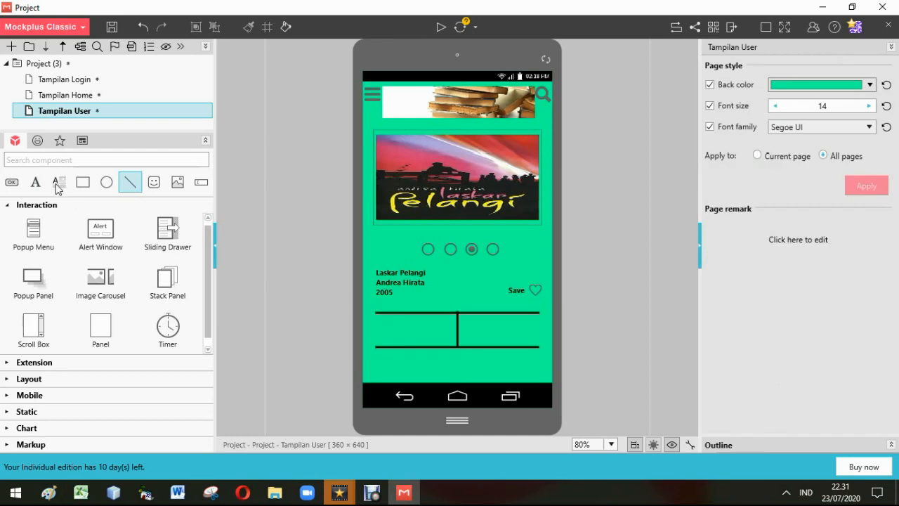
Add a bold label reading Tebal : 533 Halaman between the divider lines, to the left of the vertical line
click(37, 184)
click(377, 322)
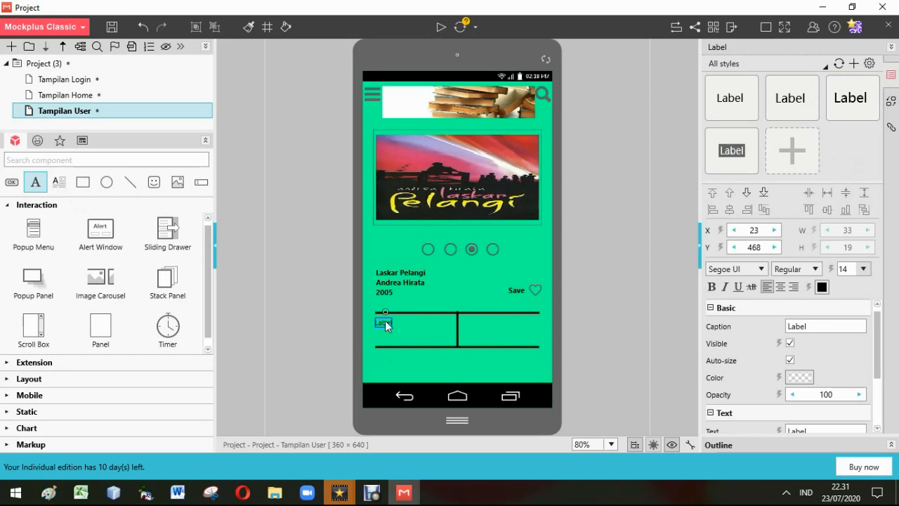
double_click(386, 321)
text(Teba)
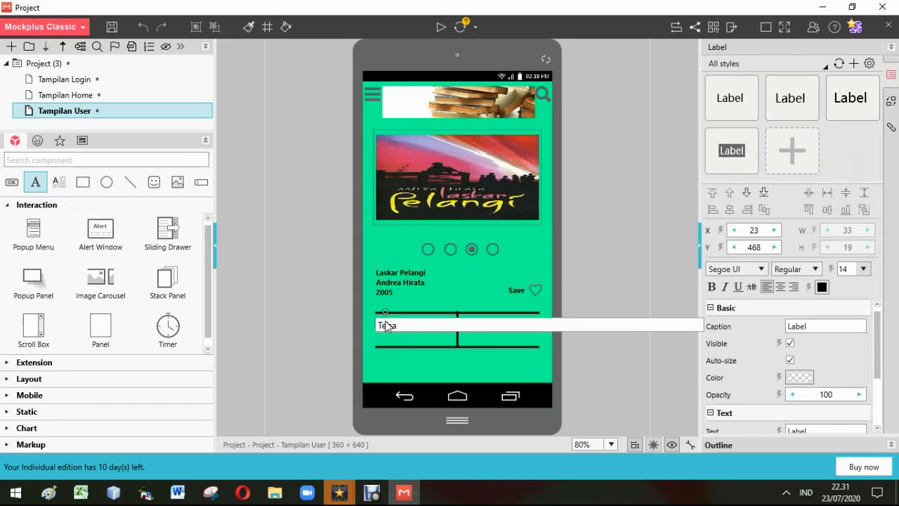
text(l : 533 Halaman)
click(471, 339)
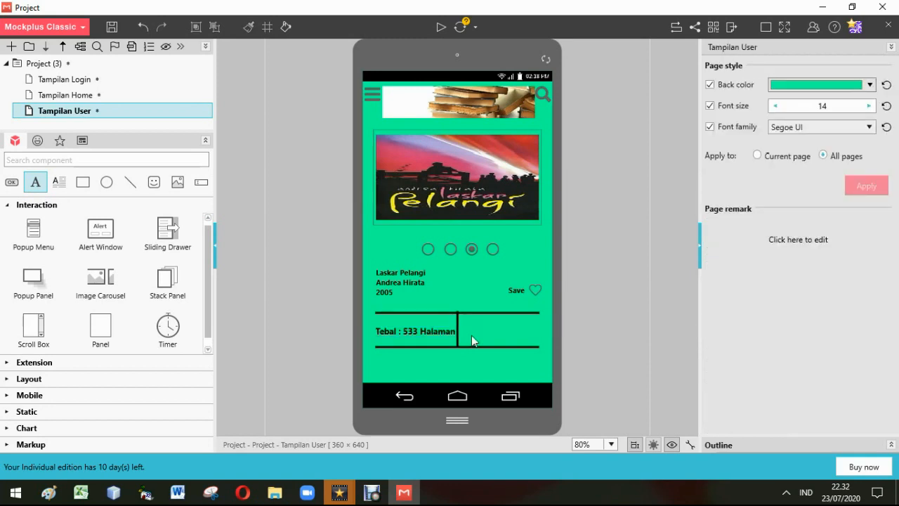
Add a bold label reading Stok : 6 between the divider lines, to the right of the vertical line
drag(44, 190, 474, 330)
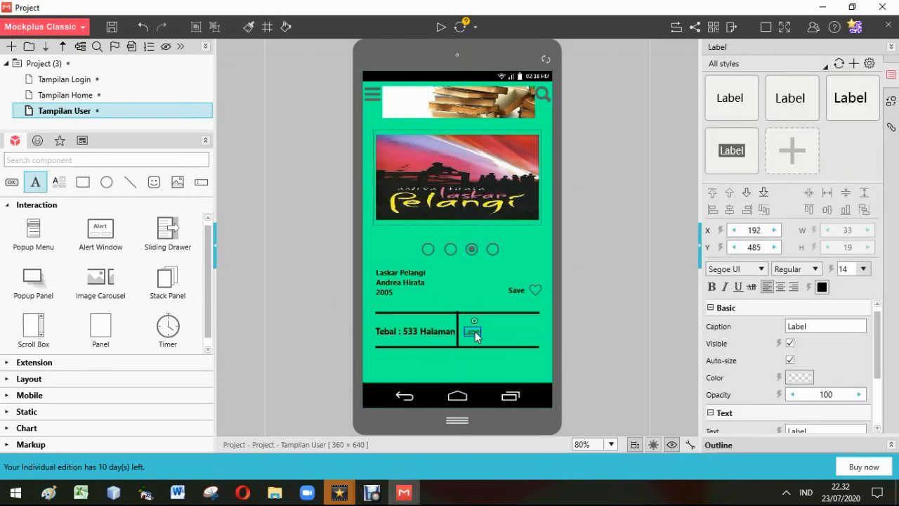
double_click(475, 331)
text(S)
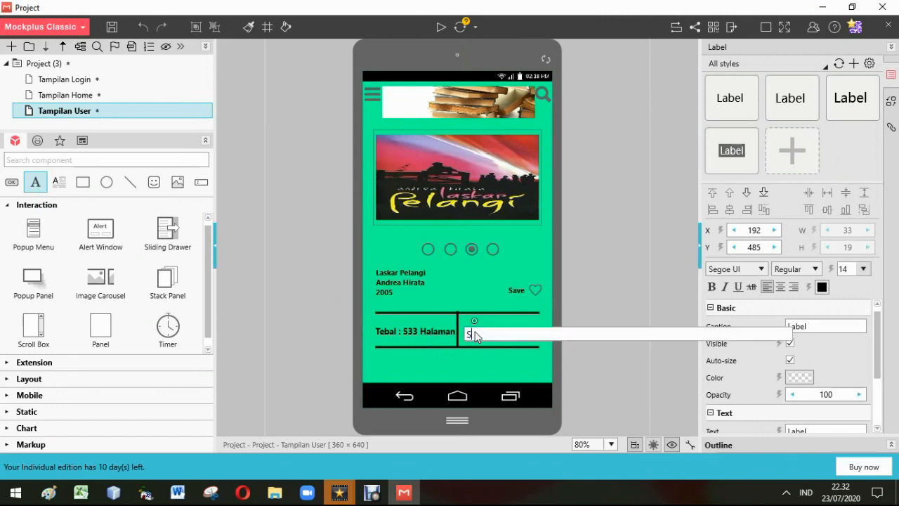
text(tok : 6)
click(494, 360)
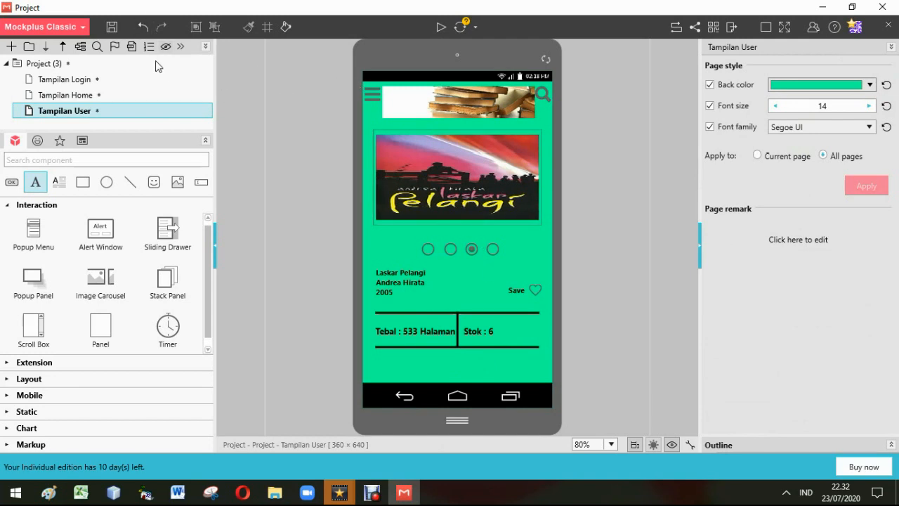
Preview the prototype from Tampilan Login, fill in the ID Mahasiswa and Password fields, and log in
click(68, 82)
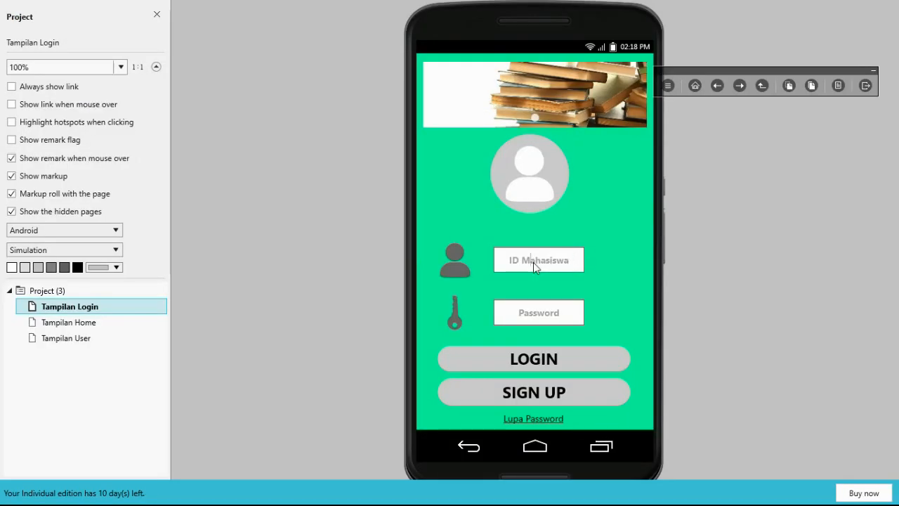
drag(570, 262, 507, 260)
text(12345678)
click(535, 314)
drag(559, 313, 500, 312)
text(abcde)
click(532, 362)
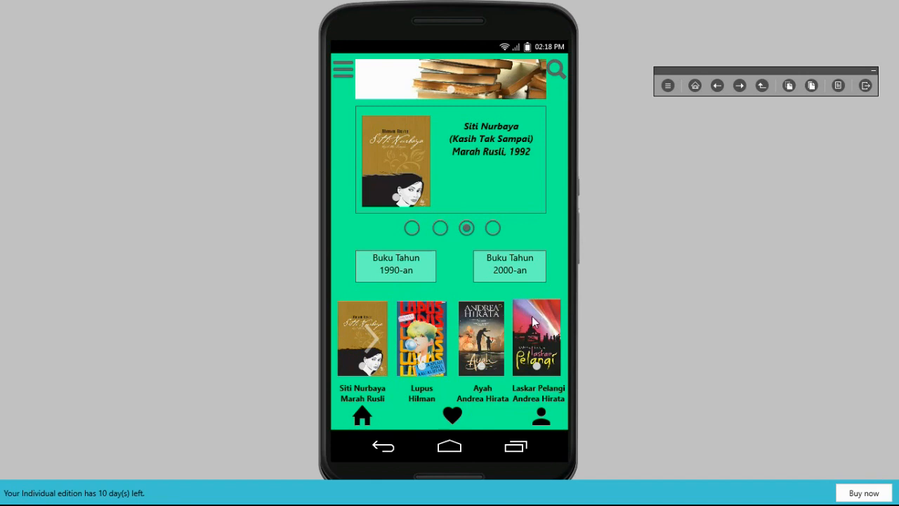
Open the Laskar Pelangi book from its cover on the previewed home page, and exit the preview
click(533, 321)
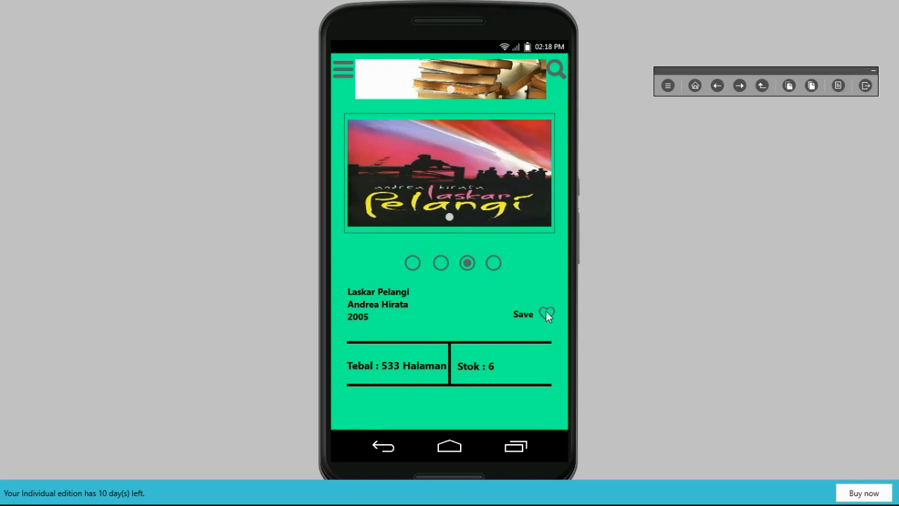
key(Escape)
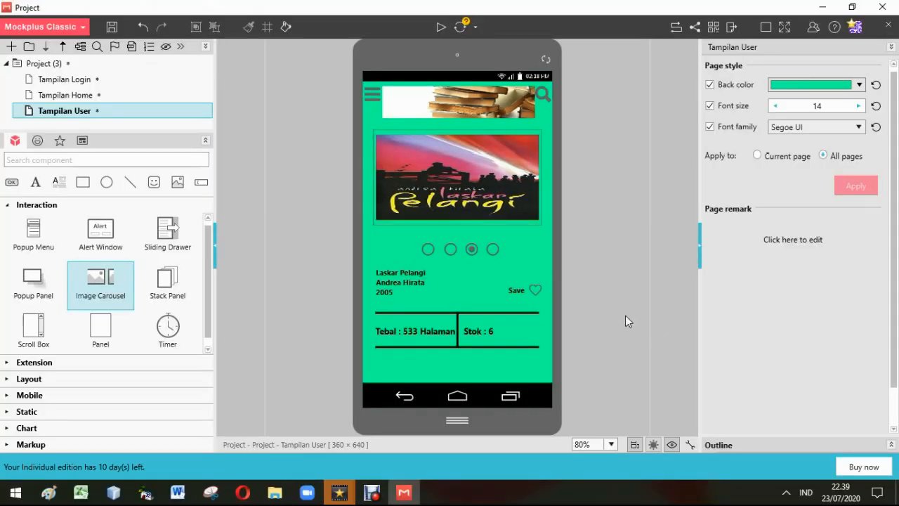